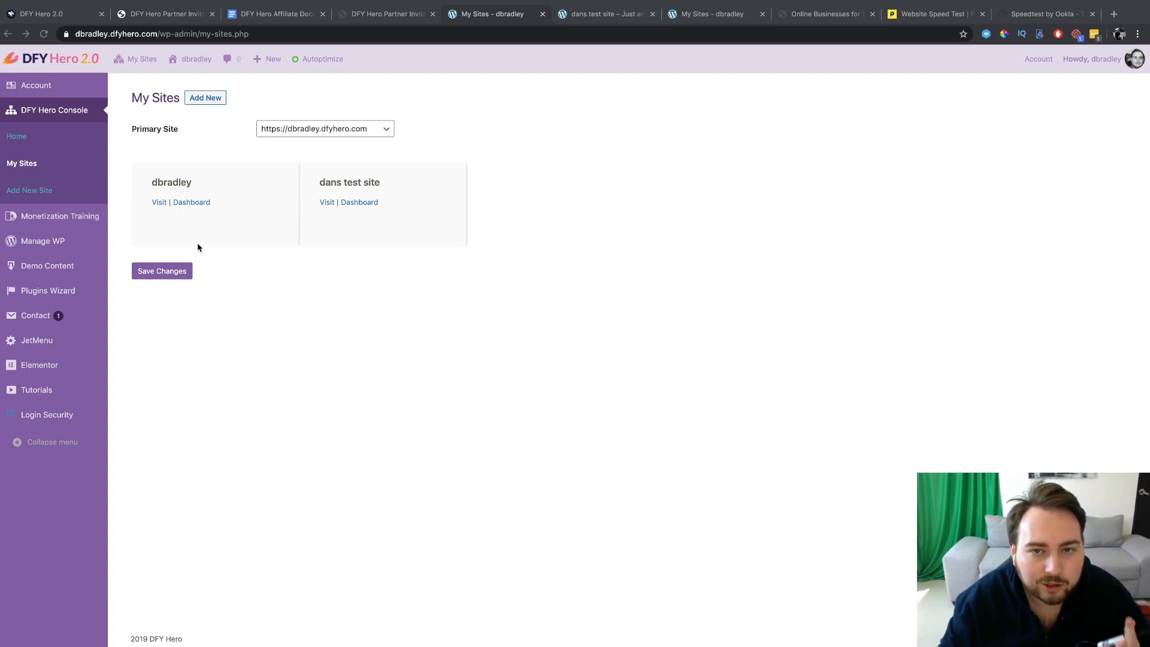
Step: Start adding a new site from My Sites and look over the available website templates
click(207, 100)
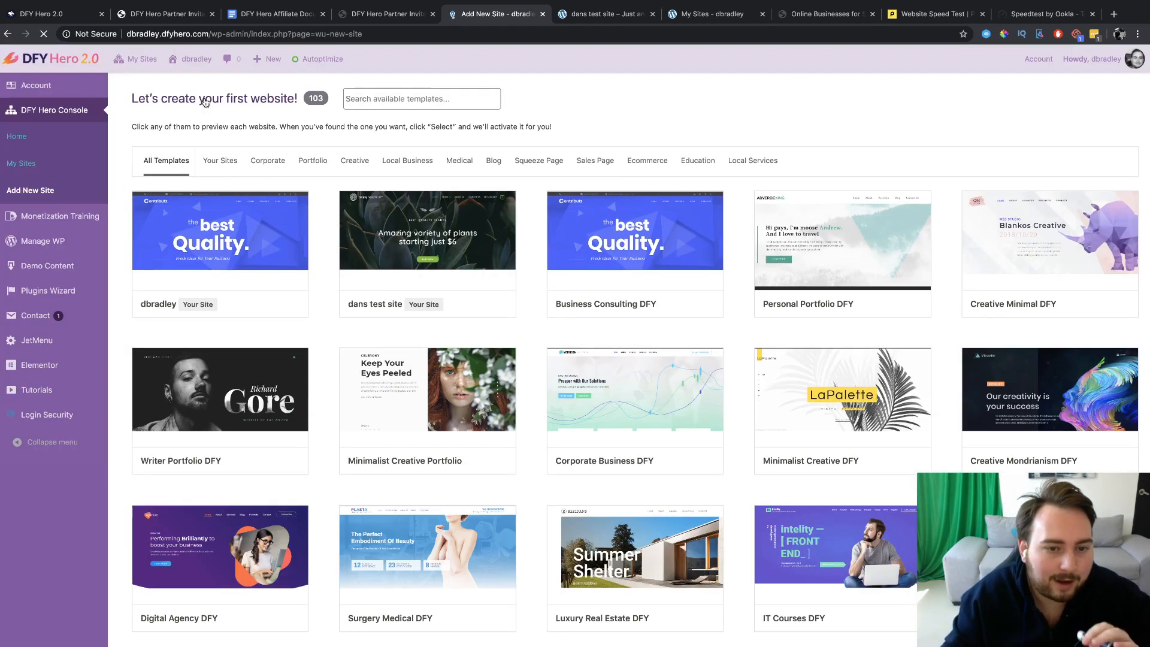
scroll(205, 102, down, 1)
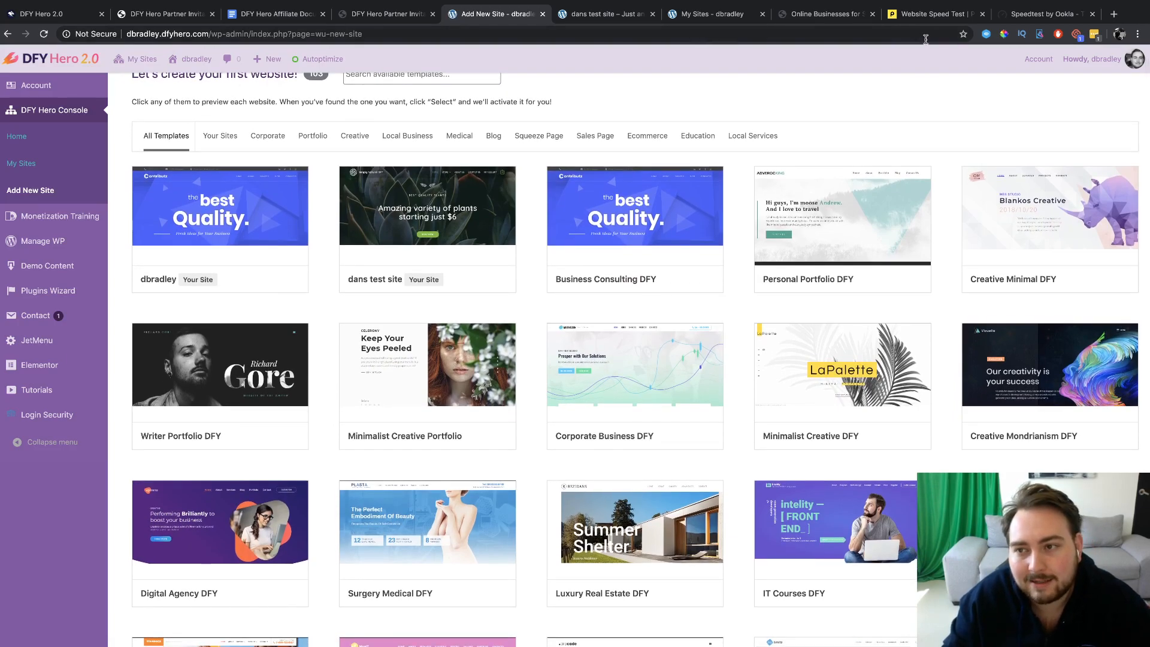
Step: Switch to the Speedtest page and start an internet connection speed test
click(1039, 18)
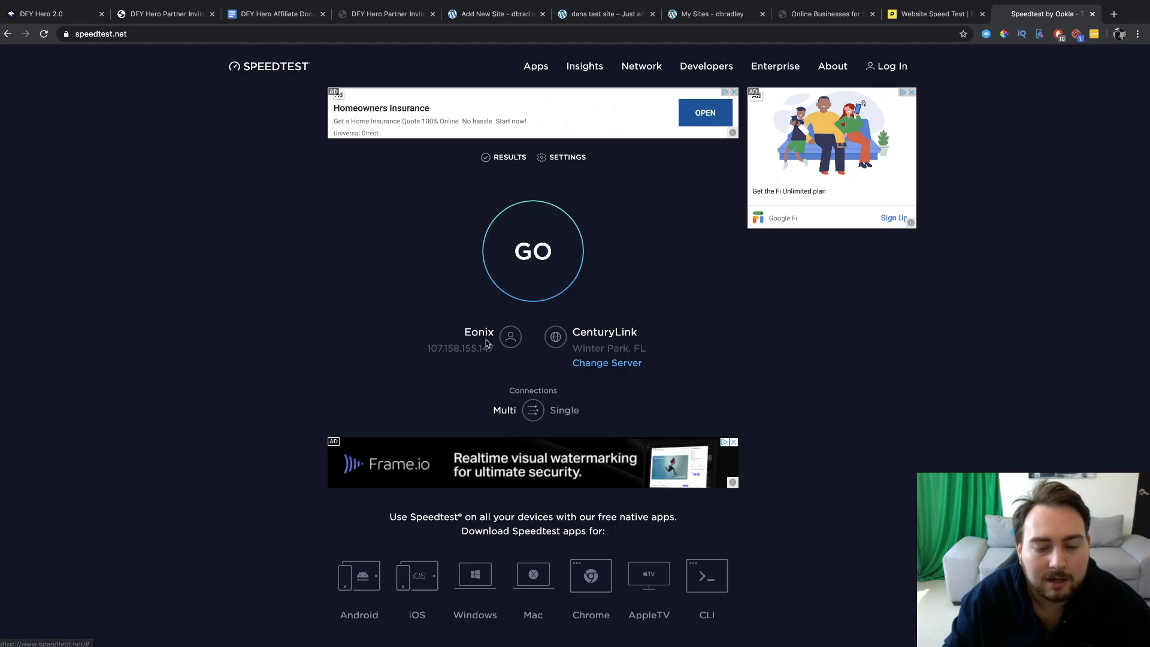
click(528, 253)
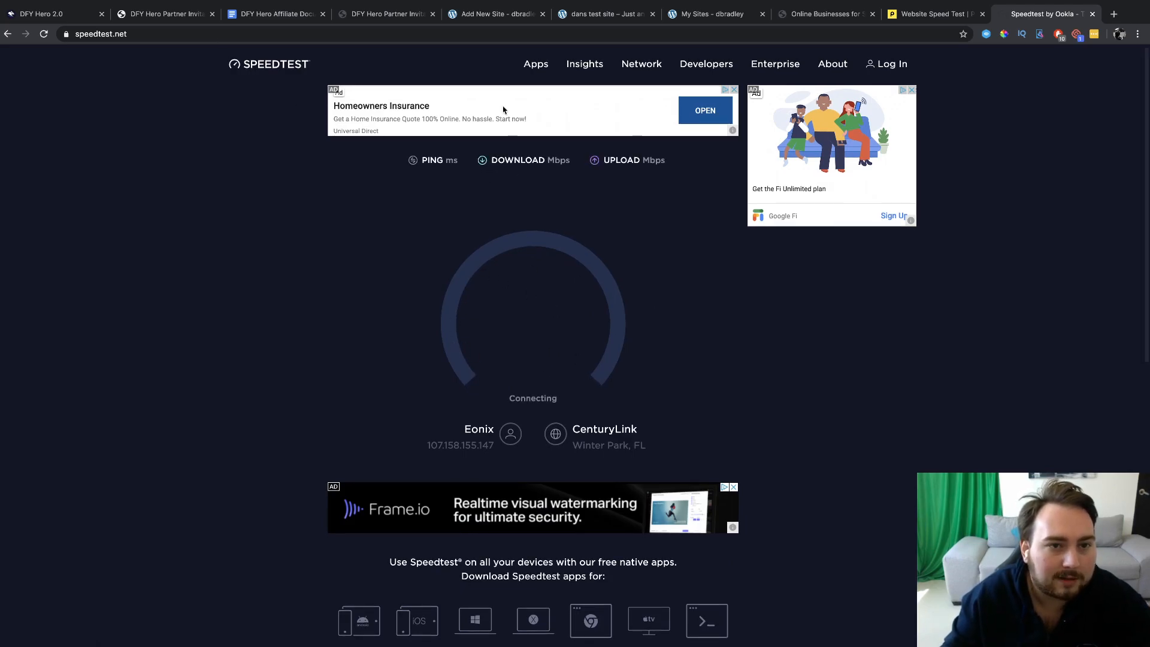
Step: Return to the new-site template gallery, filter it by the Corporate category and look through those templates
click(467, 16)
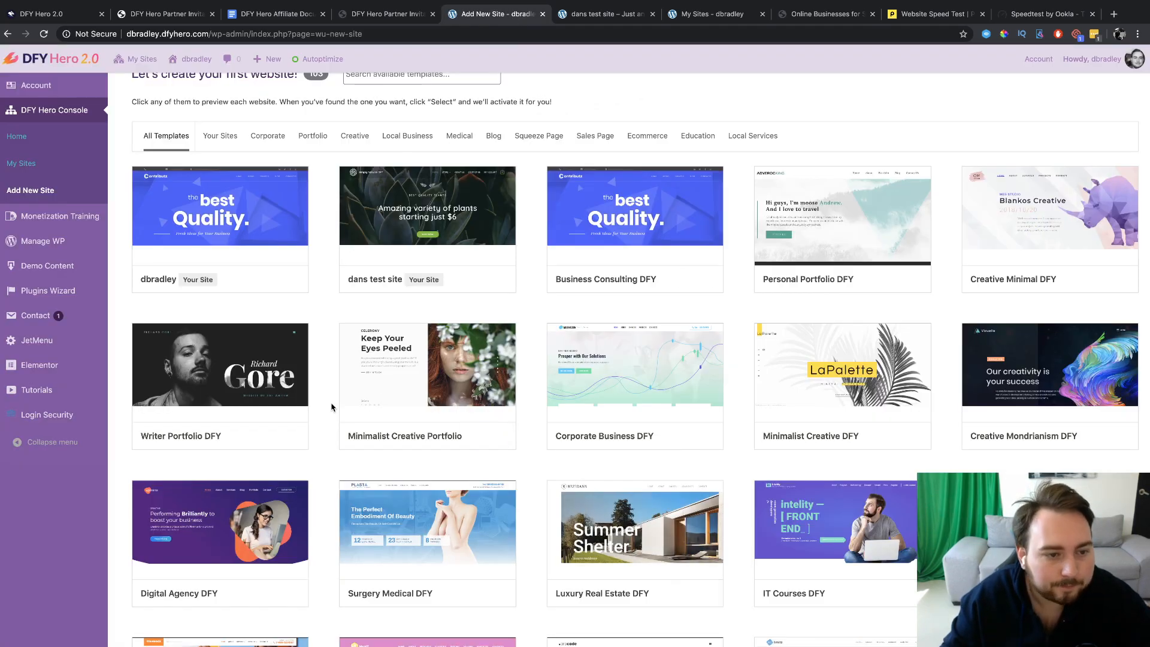
scroll(293, 282, up, 1)
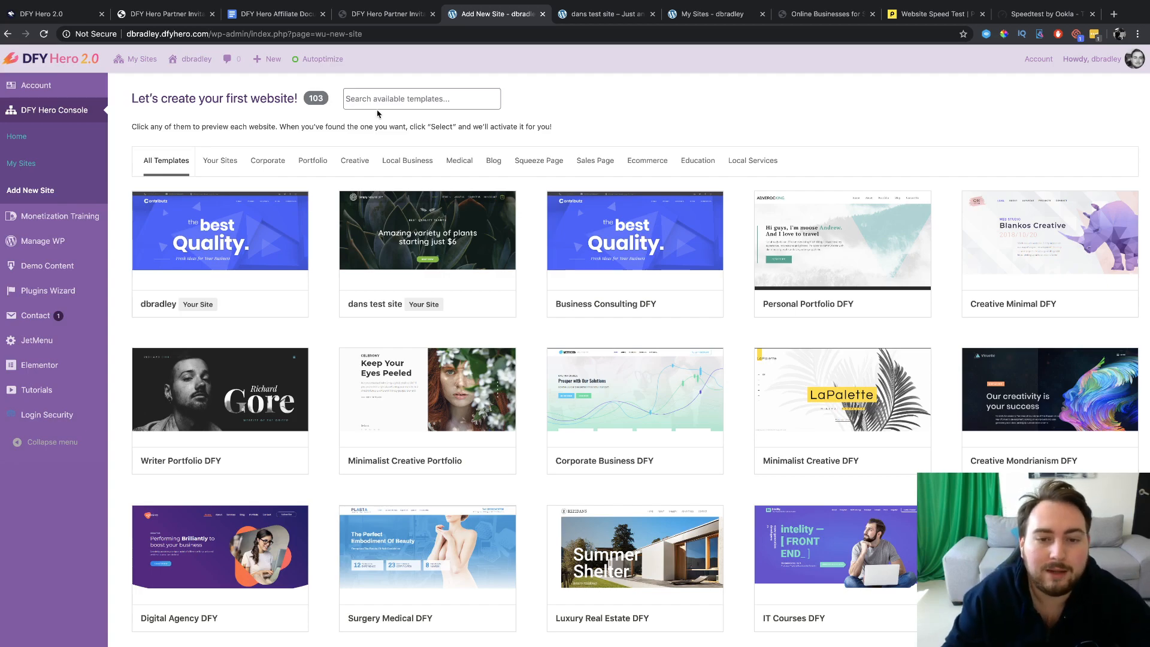
click(272, 166)
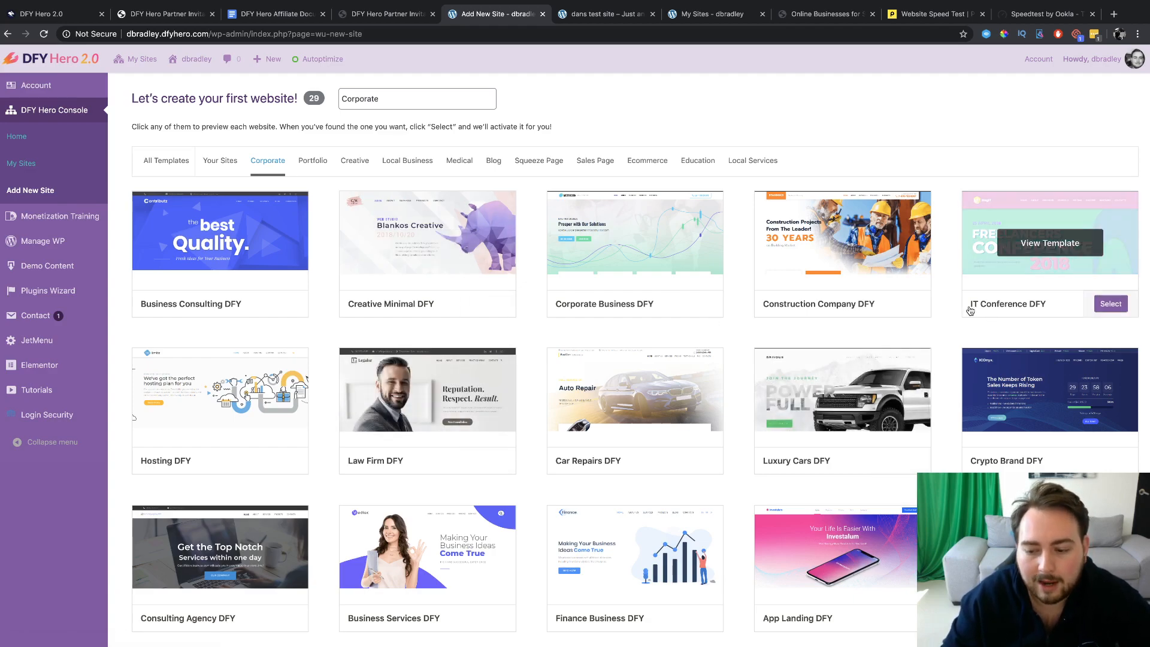
scroll(896, 304, down, 4)
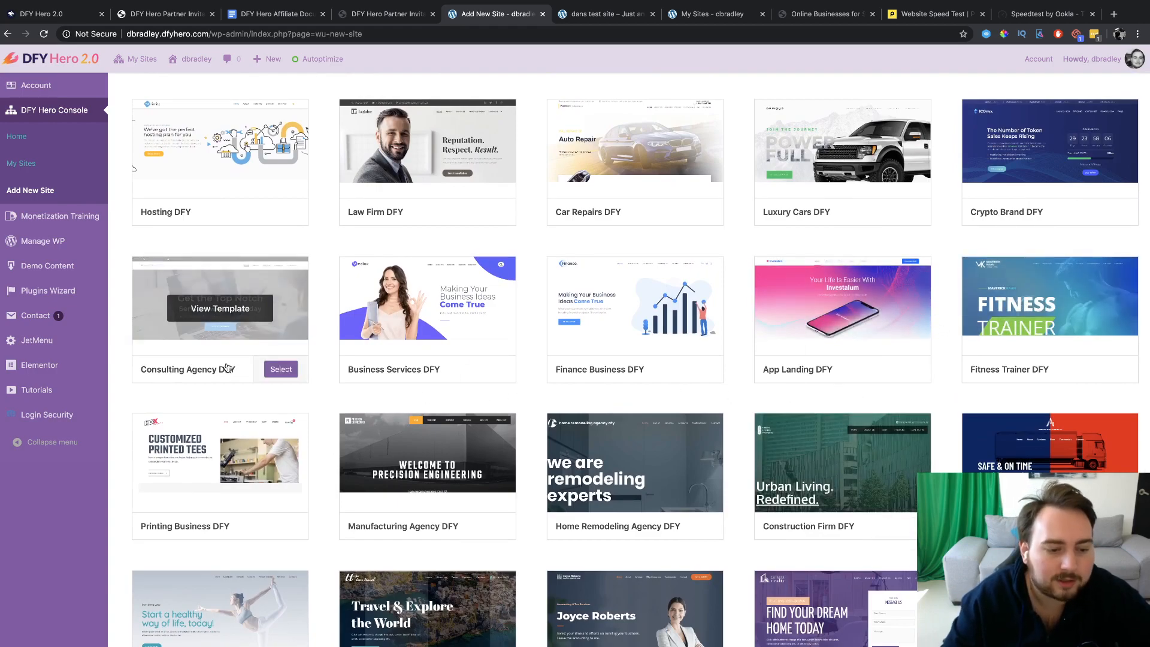
scroll(225, 367, down, 3)
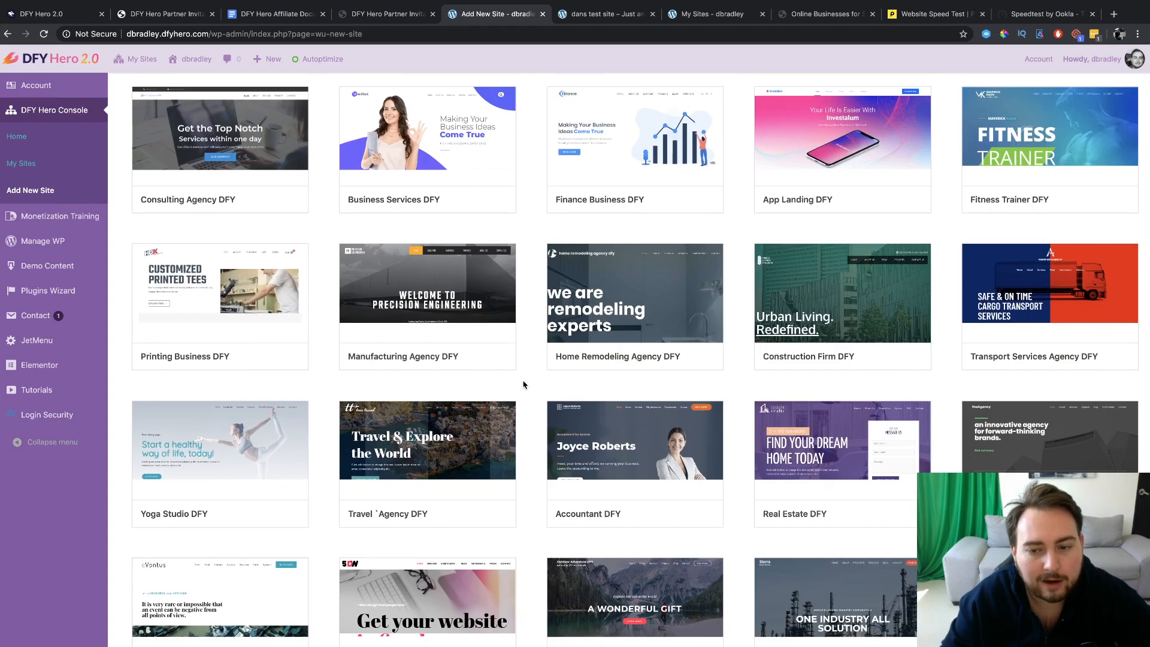
scroll(520, 385, up, 7)
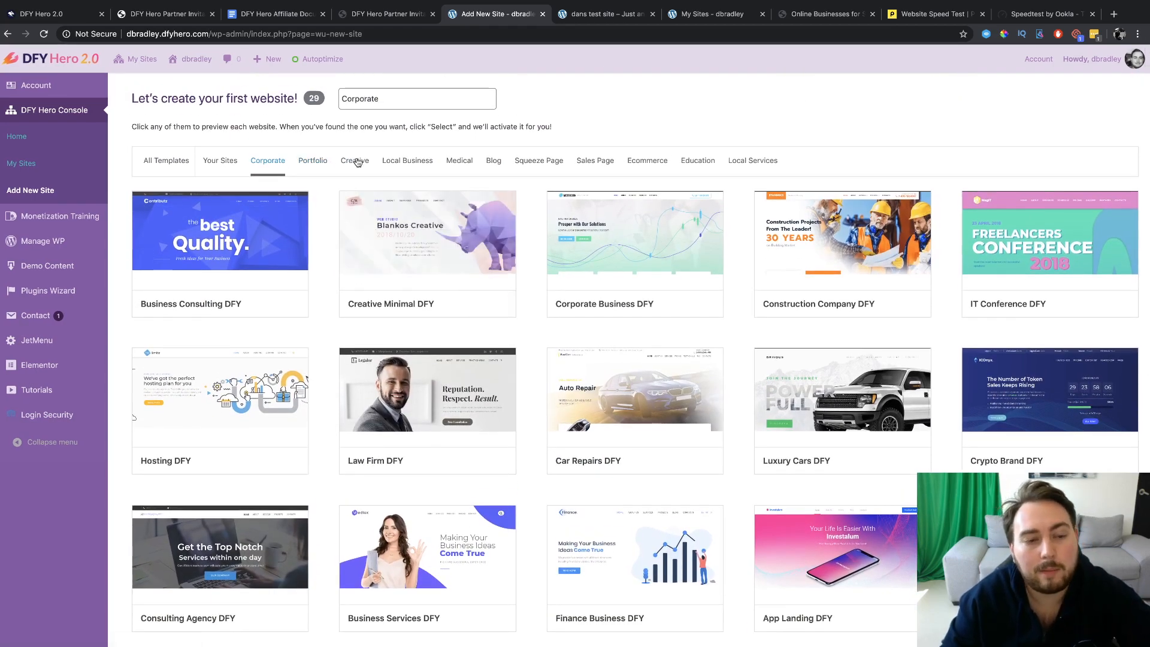
Step: Look through the templates in the Portfolio, Local Business and Ecommerce categories
click(311, 162)
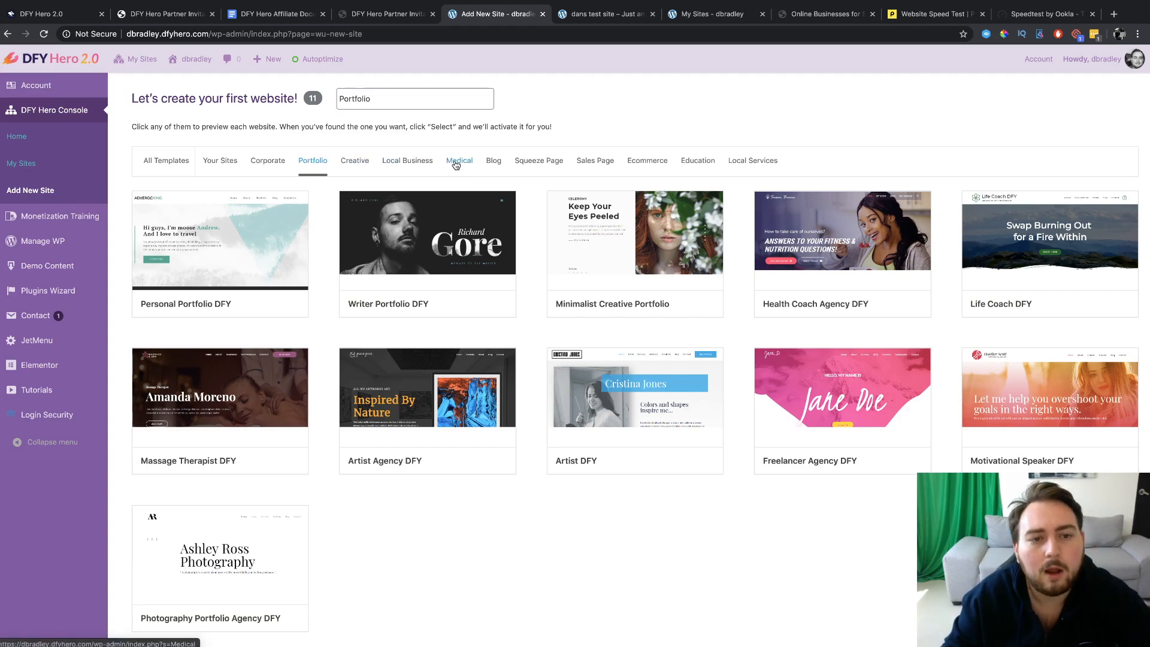
click(414, 161)
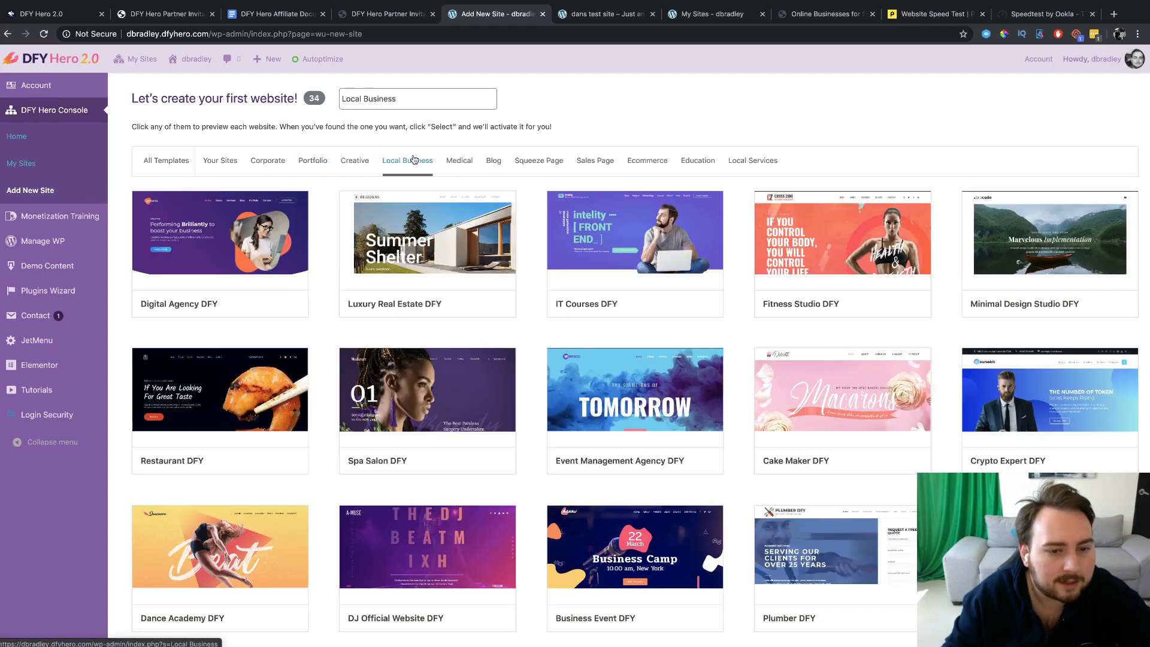
mouse_move(405, 206)
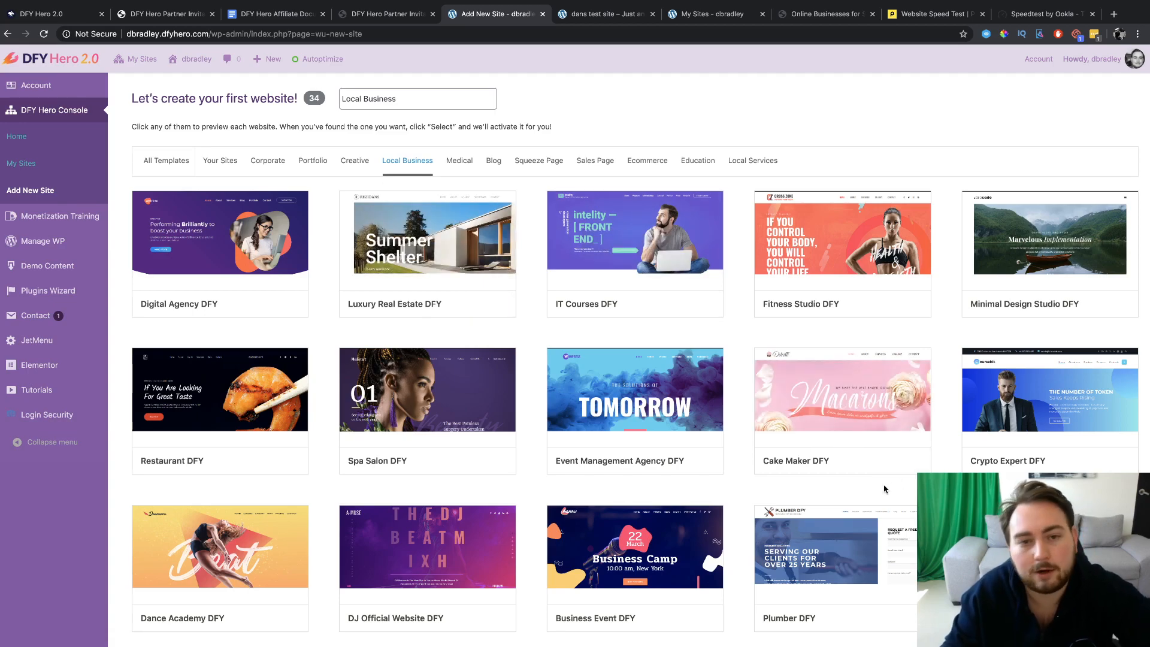
scroll(849, 479, down, 3)
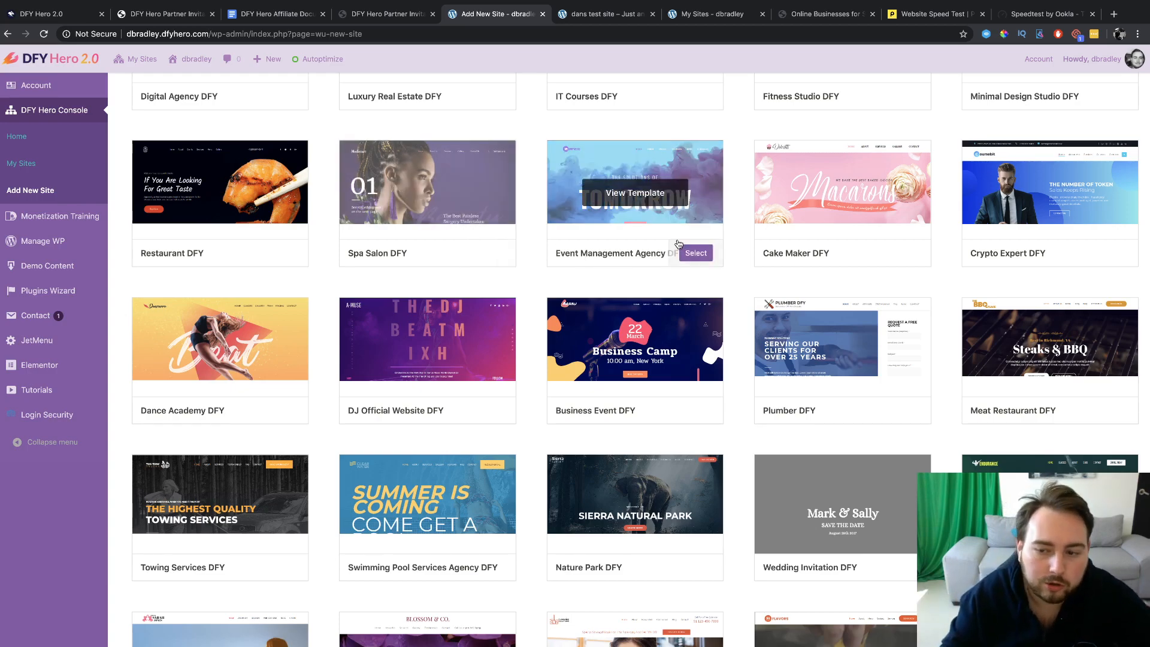
scroll(865, 378, up, 4)
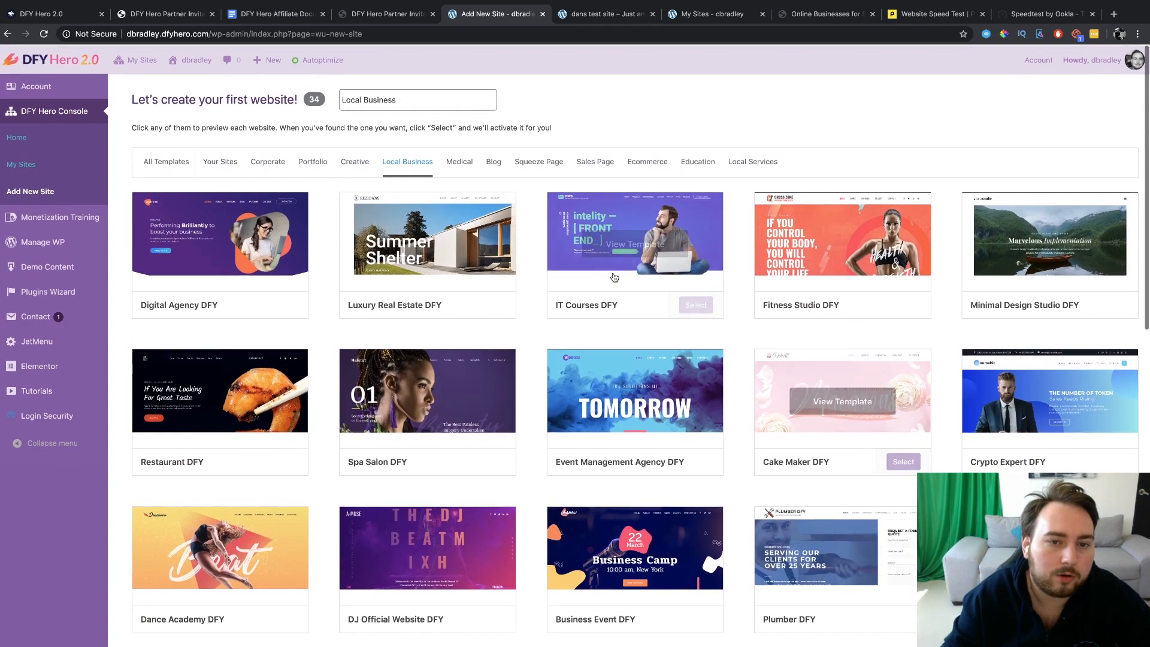
click(653, 164)
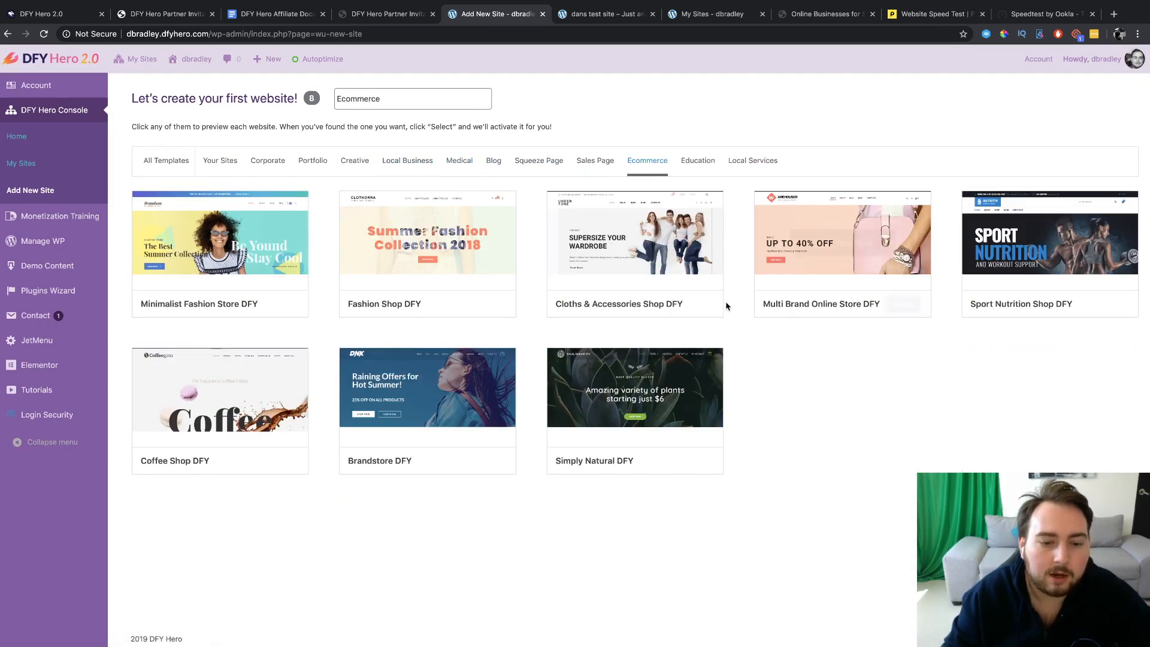
mouse_move(282, 359)
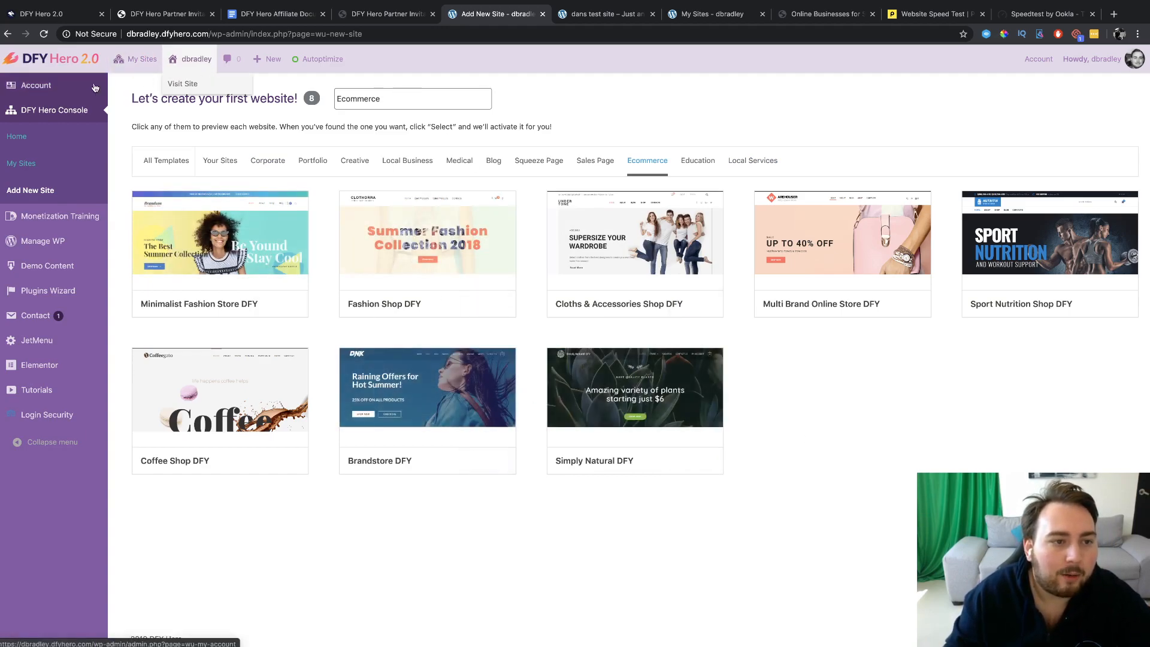
Step: Load the My Sites list again and check the ping, download and upload results on the Speedtest page
click(137, 59)
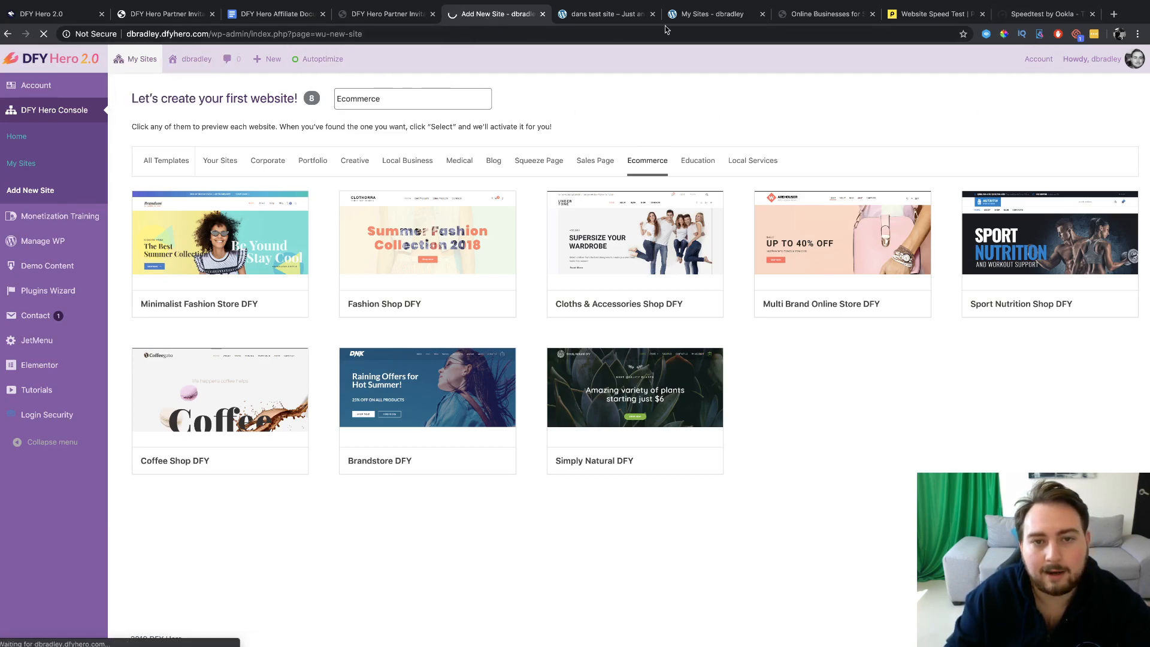
click(1023, 17)
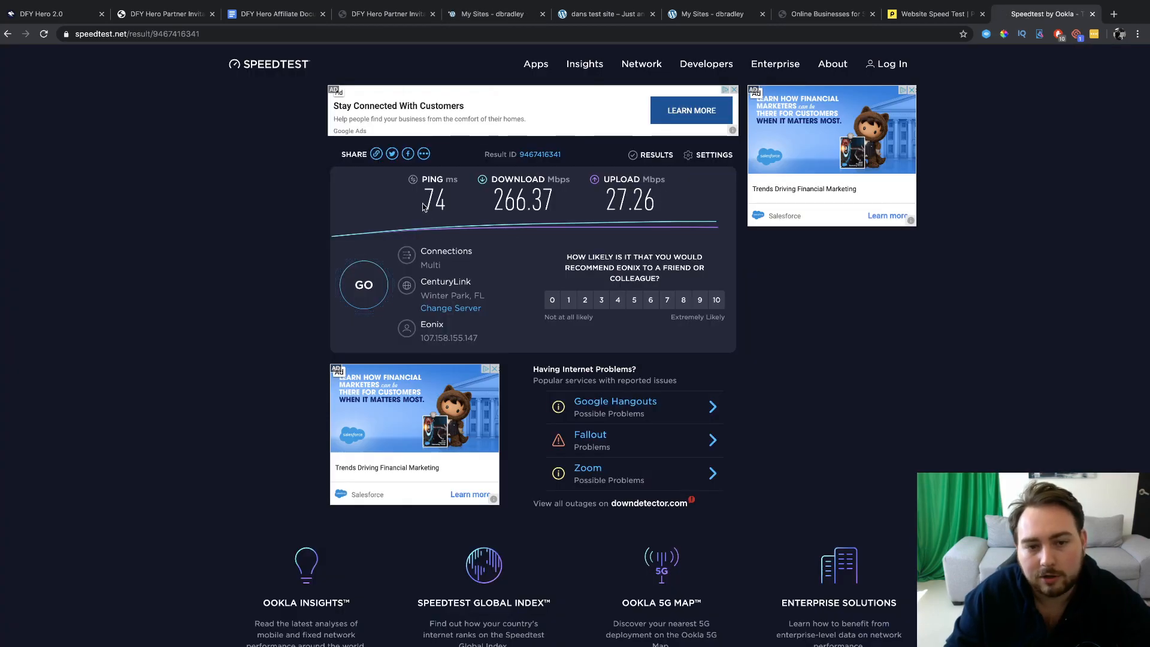
double_click(523, 200)
click(557, 247)
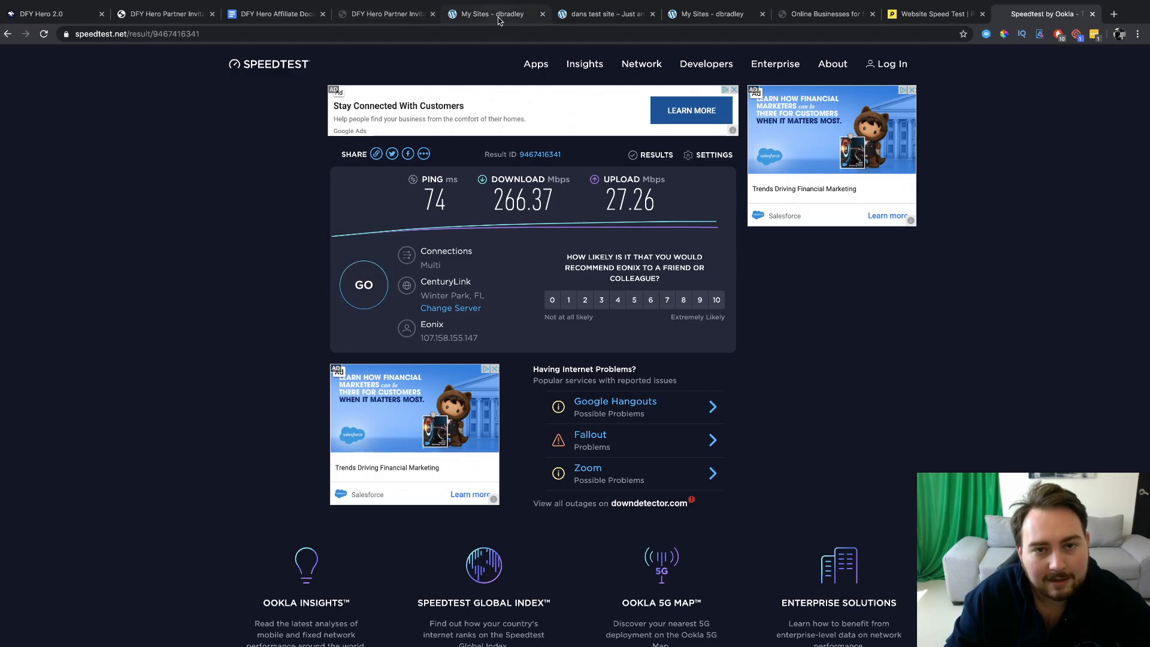
Step: Review the already open home page of the plant-store test site and return to the My Sites list
click(476, 14)
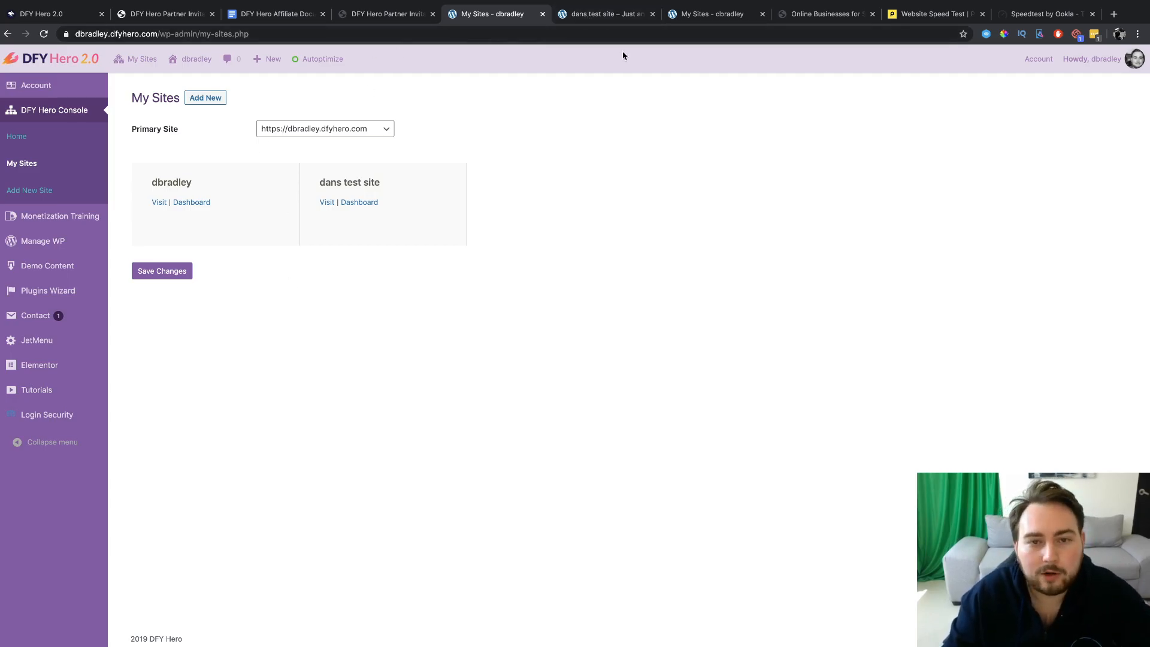
click(611, 17)
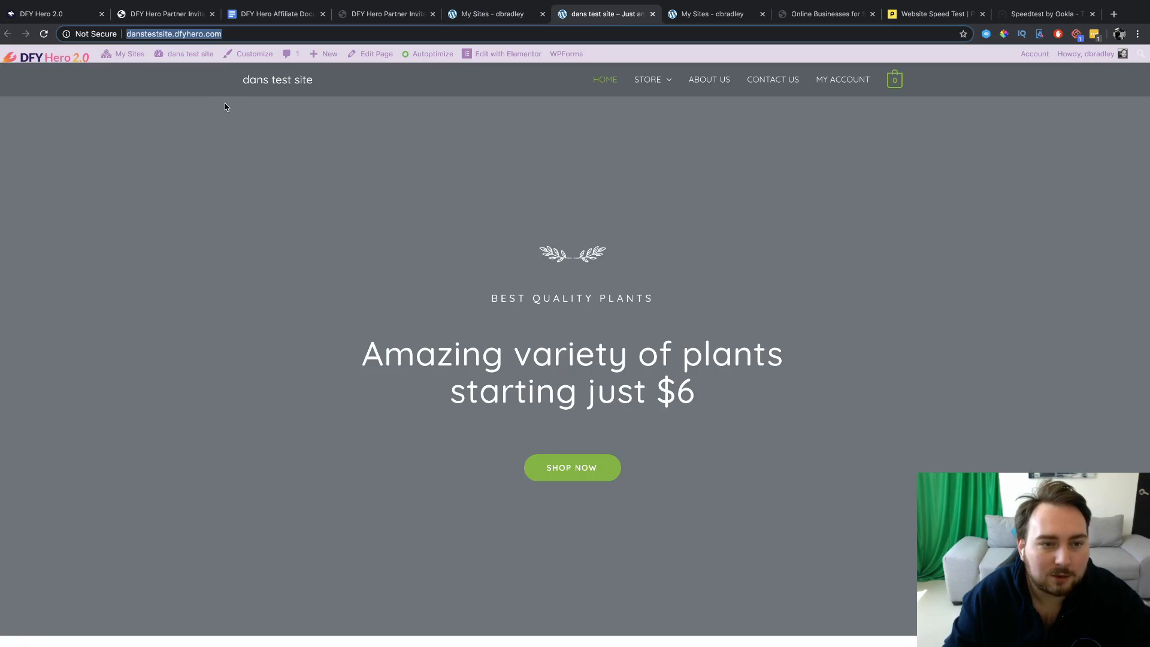
scroll(327, 257, down, 6)
scroll(327, 257, up, 6)
scroll(326, 257, down, 1)
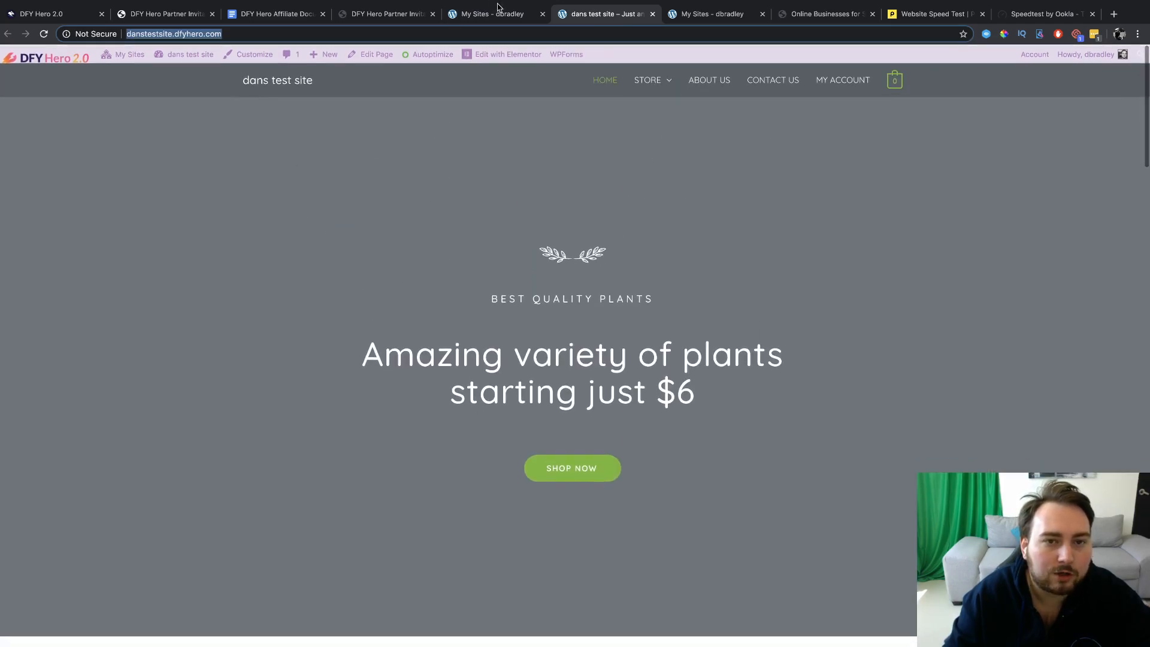
key(ctrl+shift+Tab)
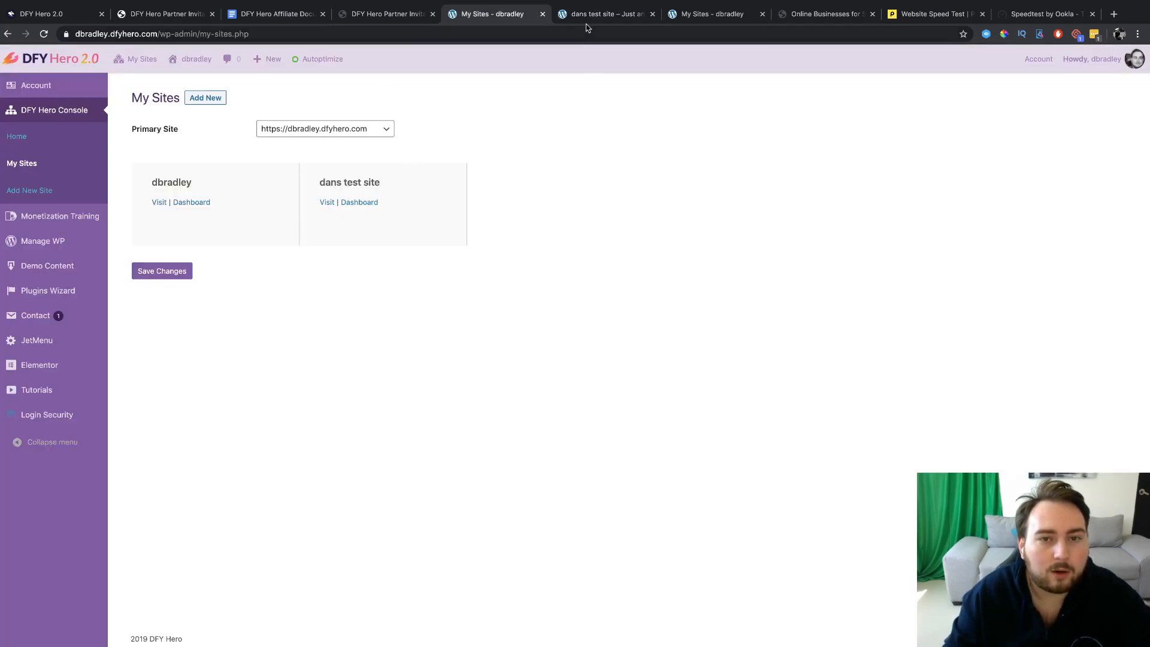
Step: Visit the test site from the My Sites list and close the older browser tab that already shows it
click(324, 205)
click(622, 15)
click(653, 14)
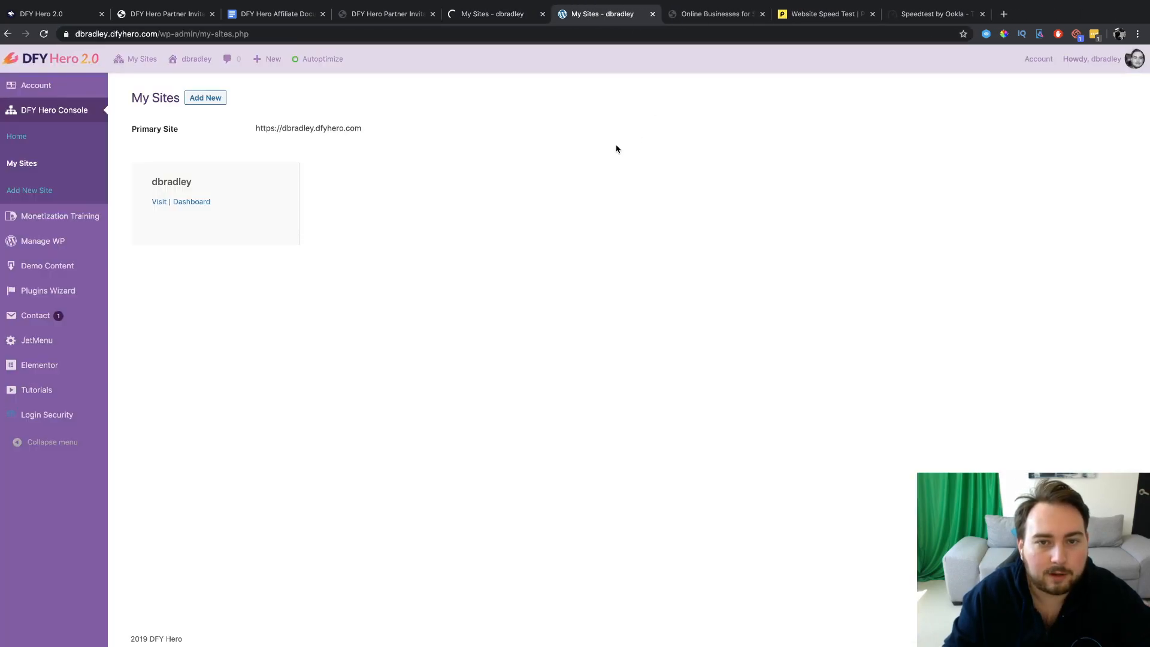
click(483, 15)
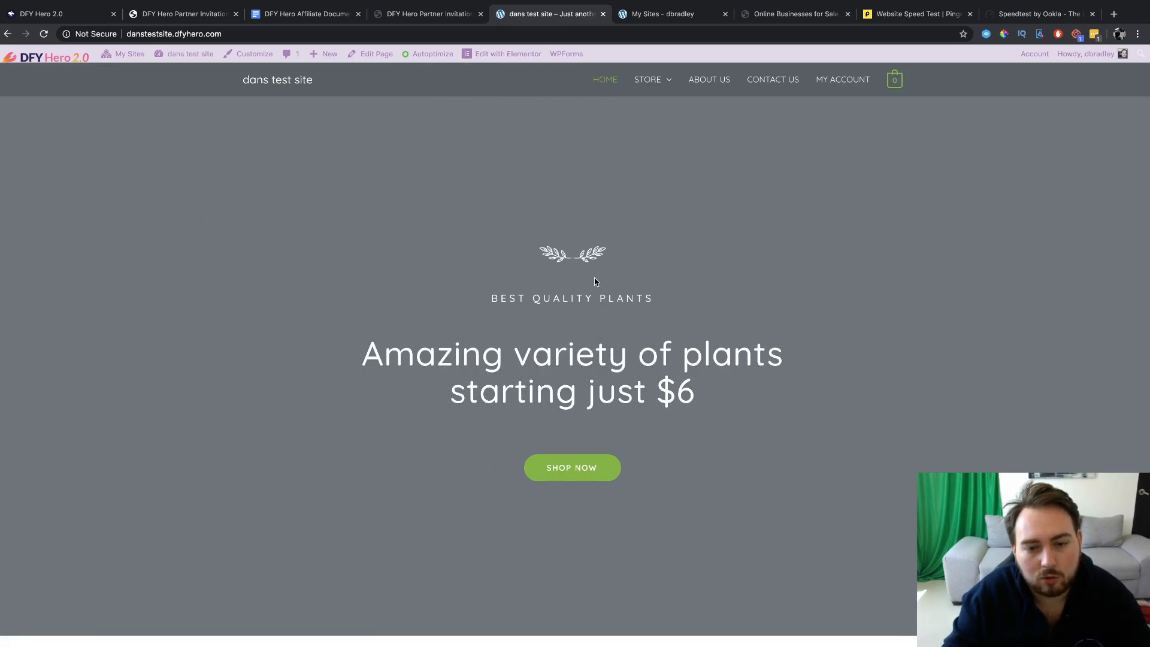
Step: Examine the test site's home page from the hero banner through Featured Plants and Testimonials to the footer
scroll(611, 282, down, 10)
scroll(613, 284, down, 12)
scroll(611, 286, up, 4)
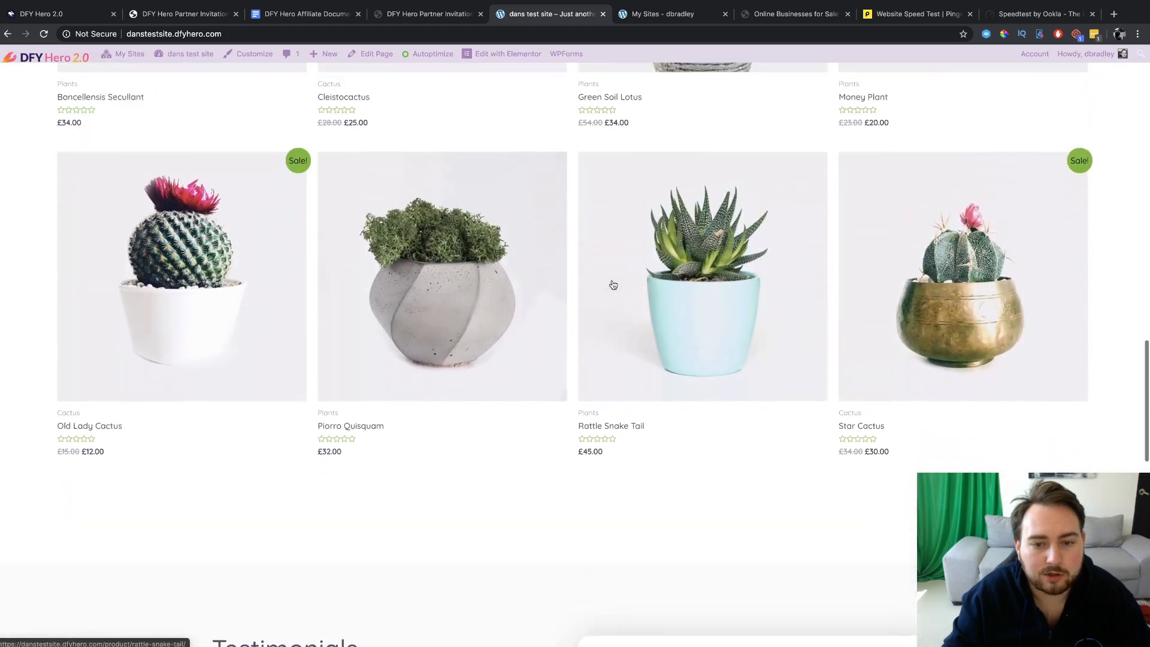
scroll(322, 299, up, 5)
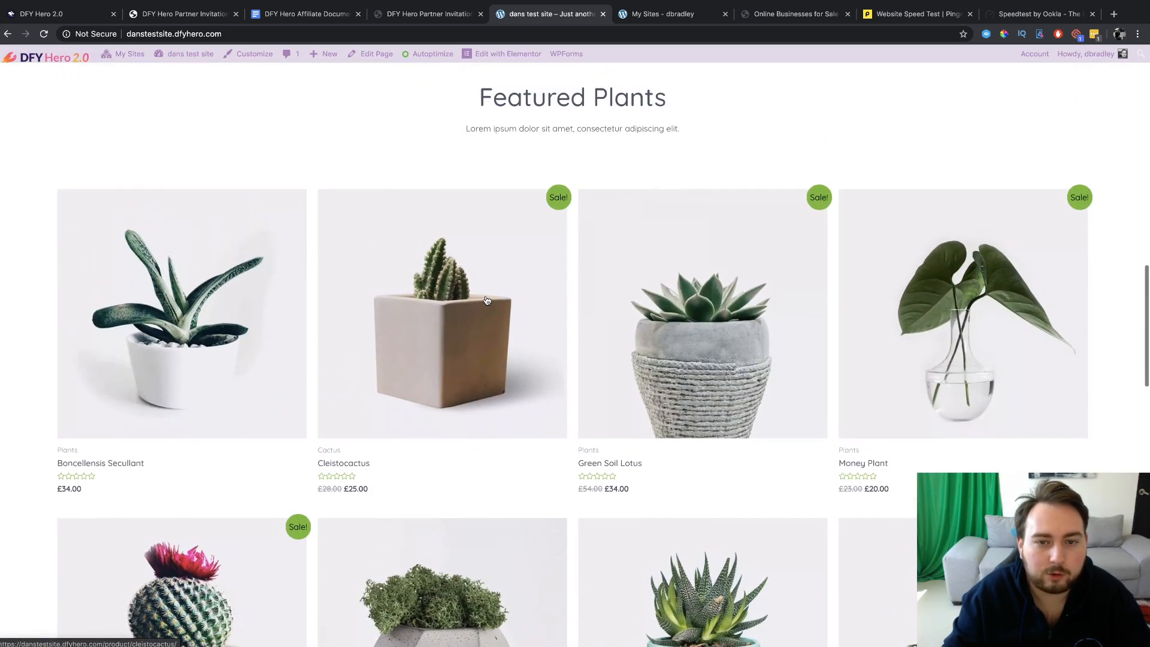
scroll(488, 301, down, 6)
scroll(488, 300, down, 8)
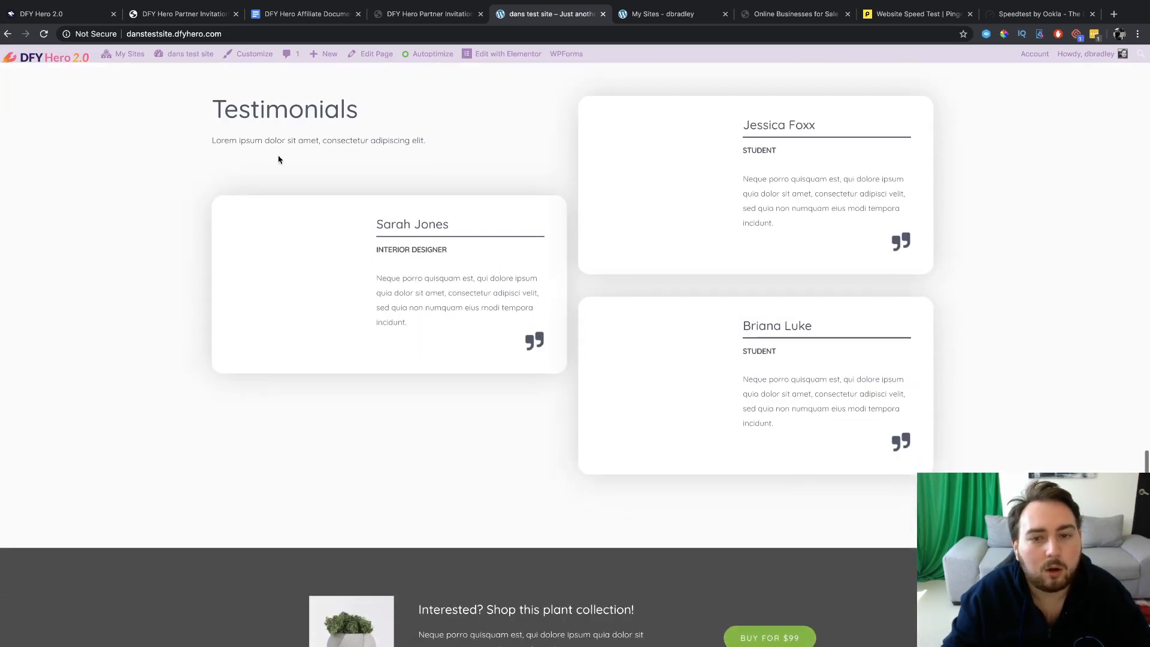
scroll(587, 250, down, 6)
scroll(587, 250, up, 20)
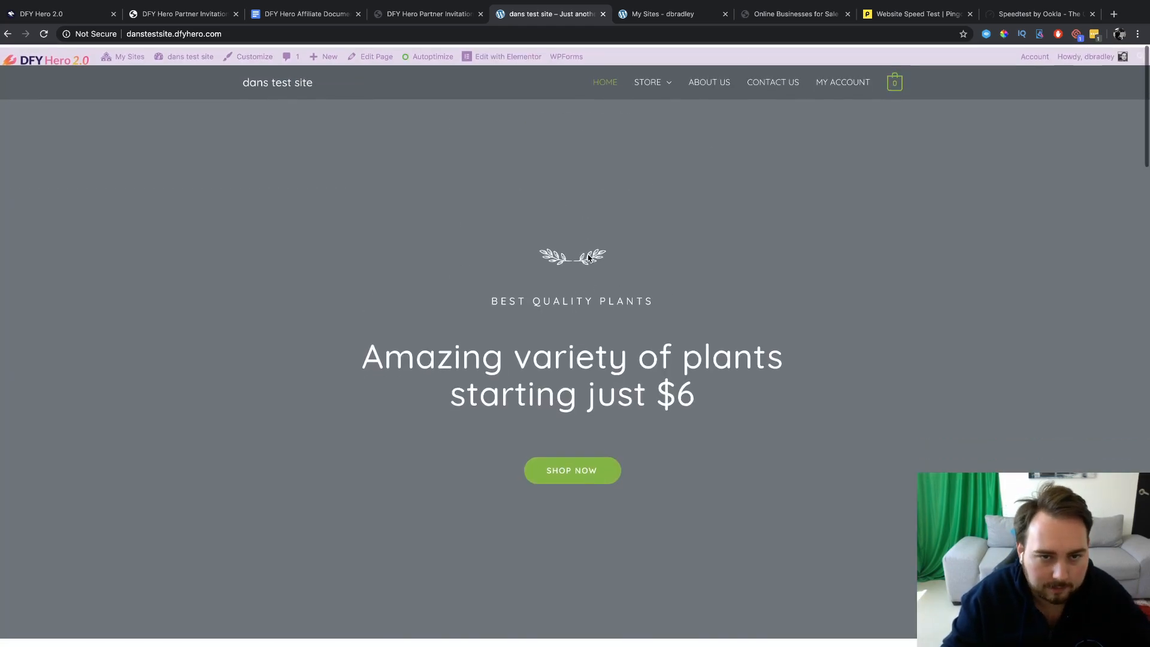
Step: Open the test site's home page in the Elementor editor and look through the available widgets
click(509, 57)
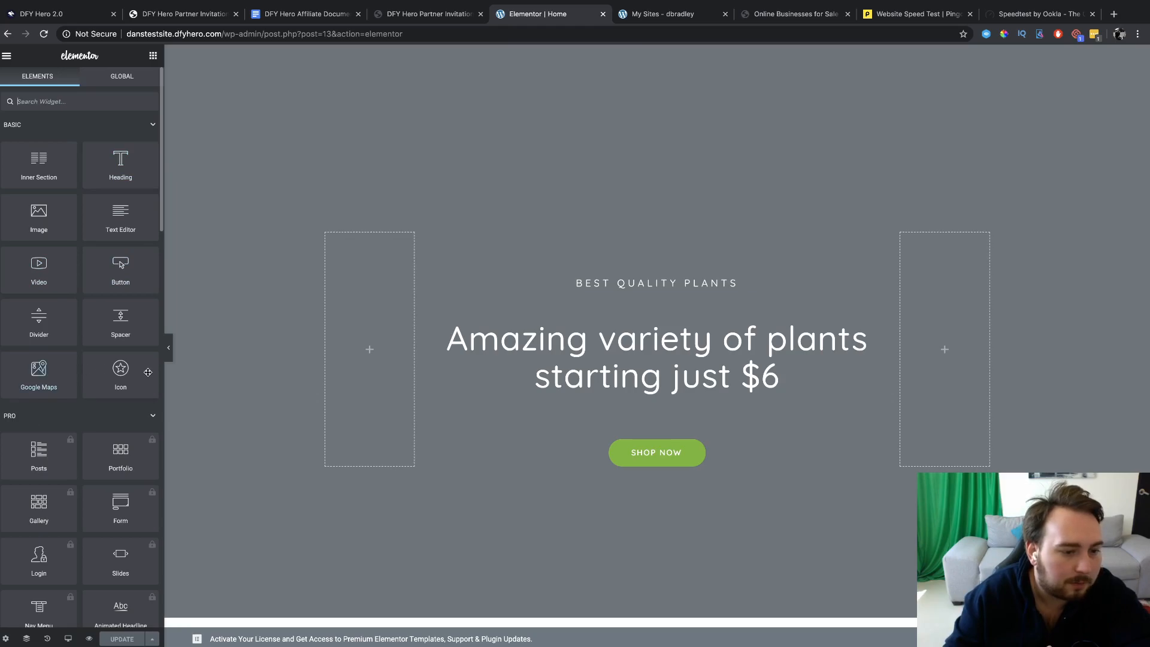
scroll(145, 373, down, 4)
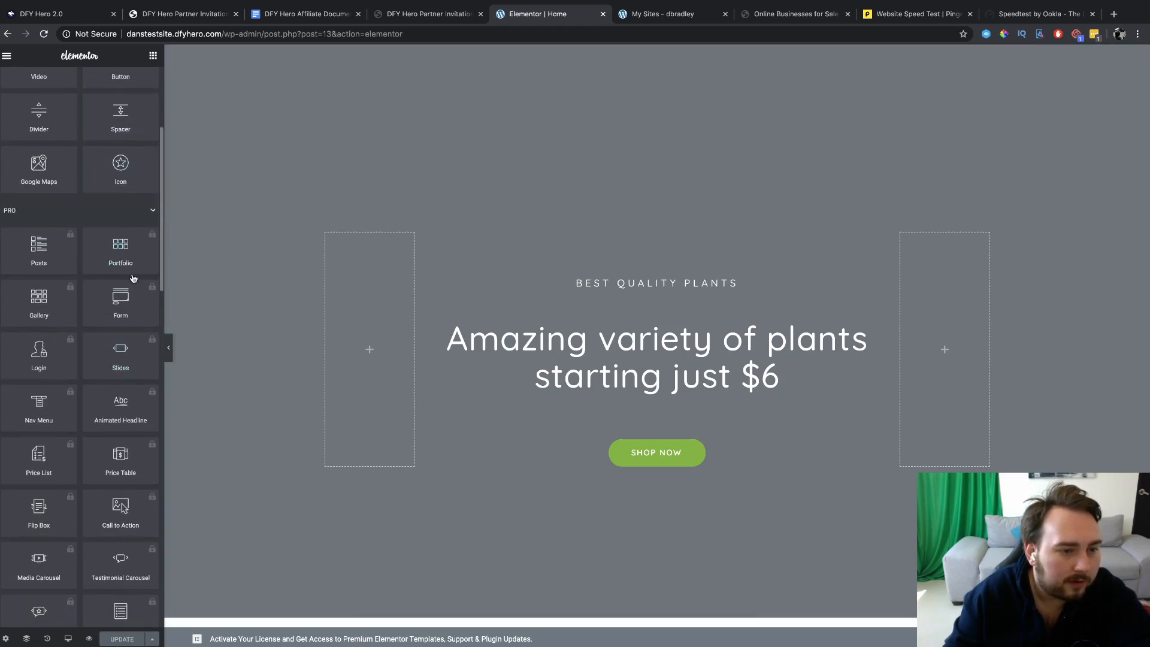
scroll(133, 278, up, 4)
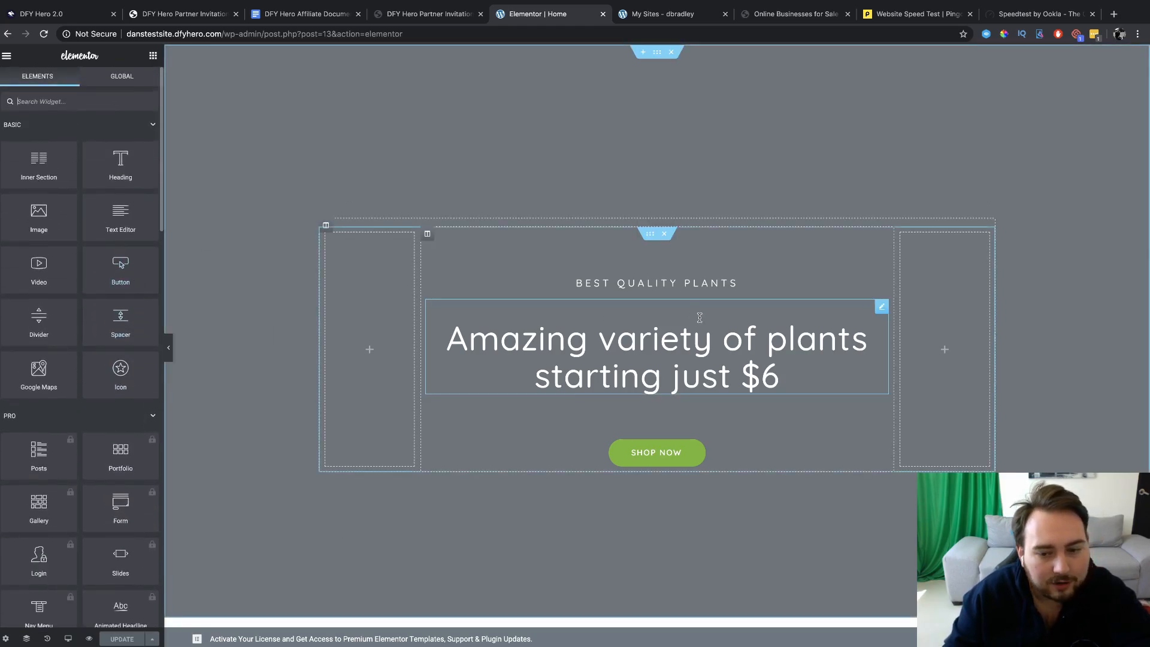
Step: Change the price in the hero heading so it reads "Amazing variety of plants starting just $12"
click(776, 375)
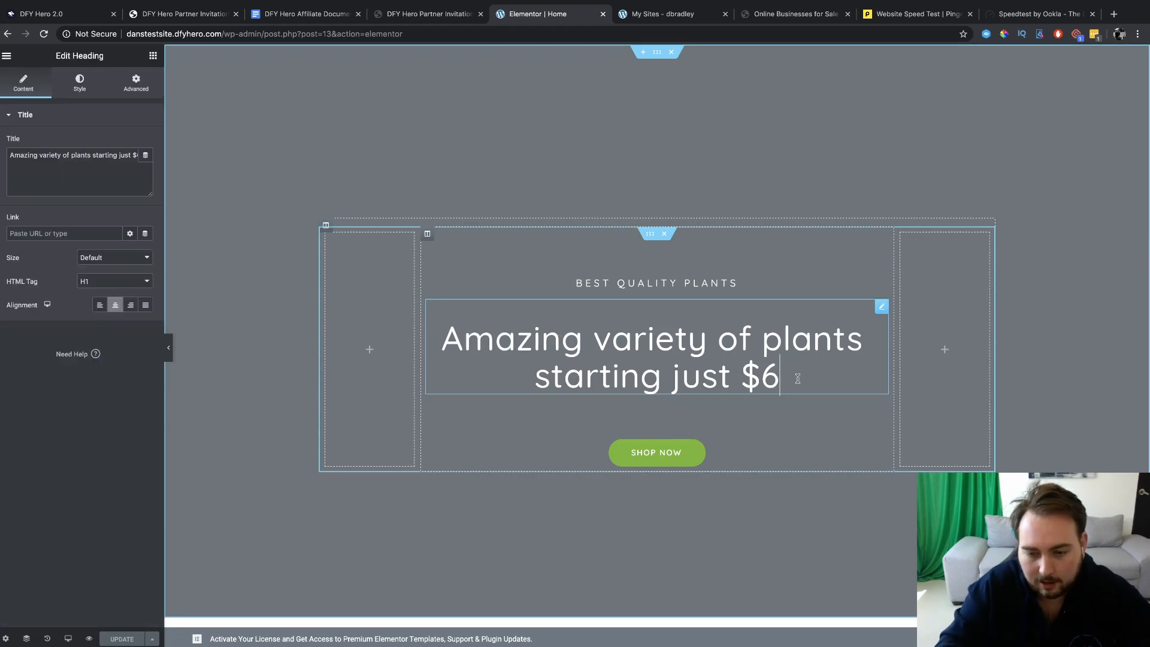
key(BackSpace)
text(12)
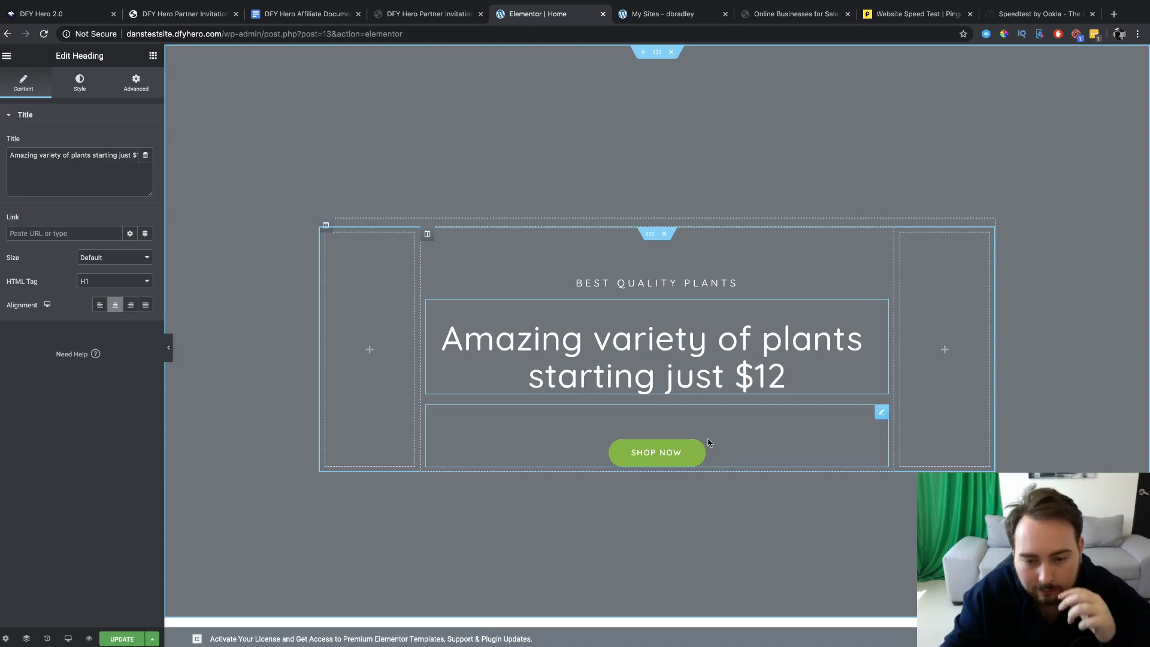
Step: Try the Medium size on the hero's Shop Now button and return it to Small
click(690, 457)
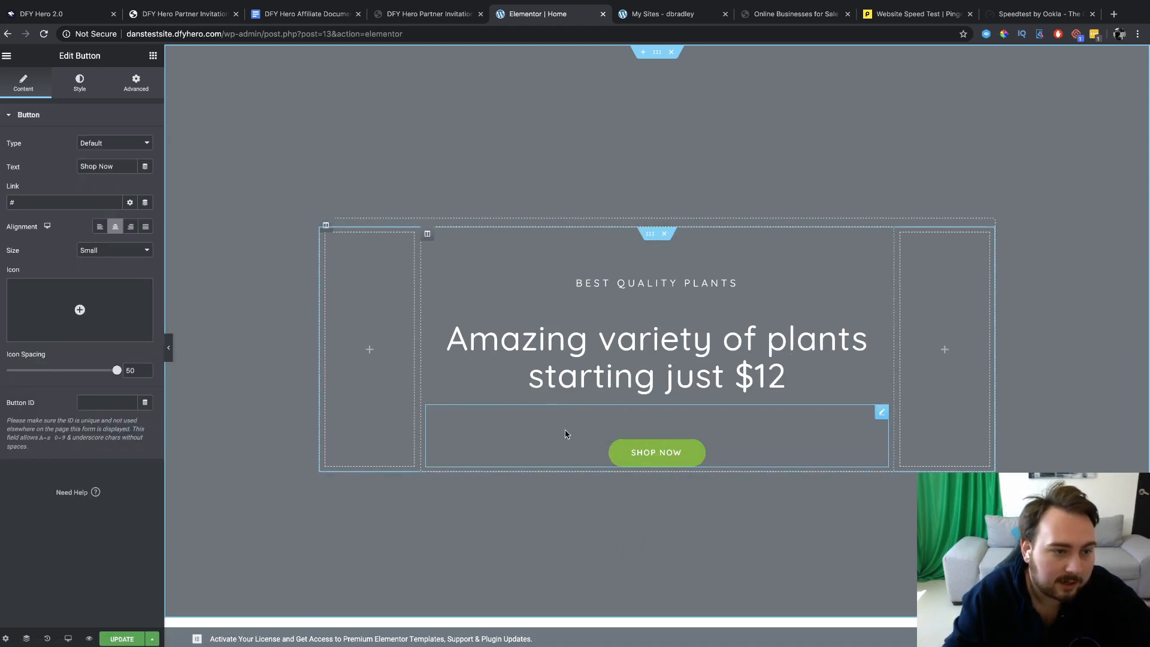
click(110, 258)
click(120, 260)
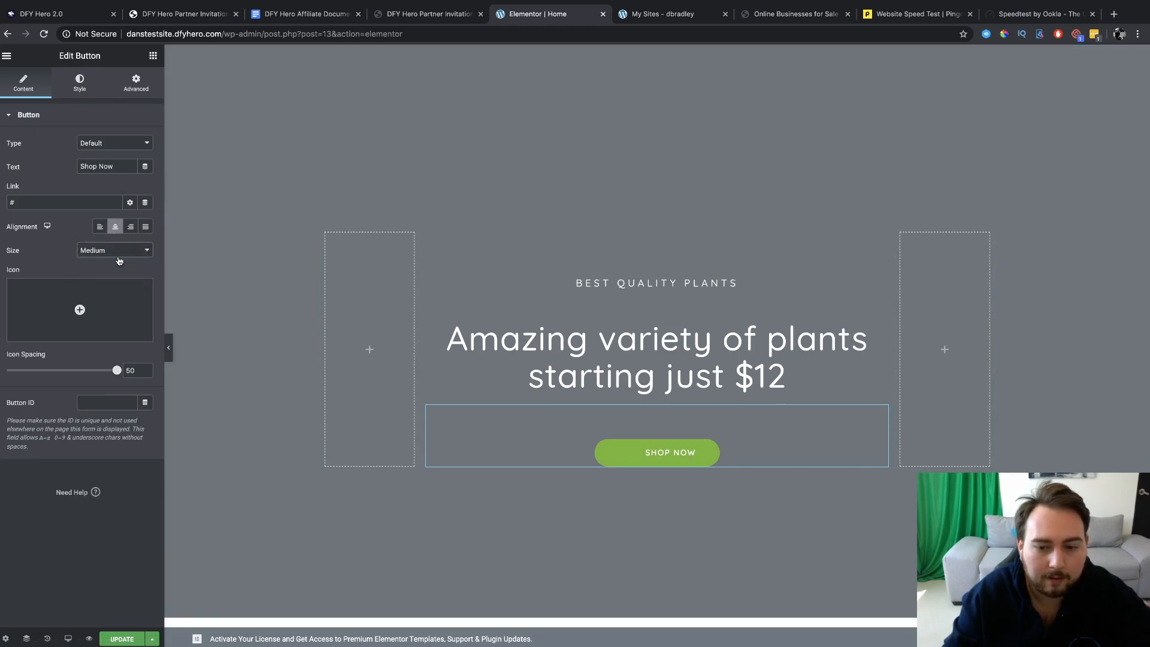
click(108, 259)
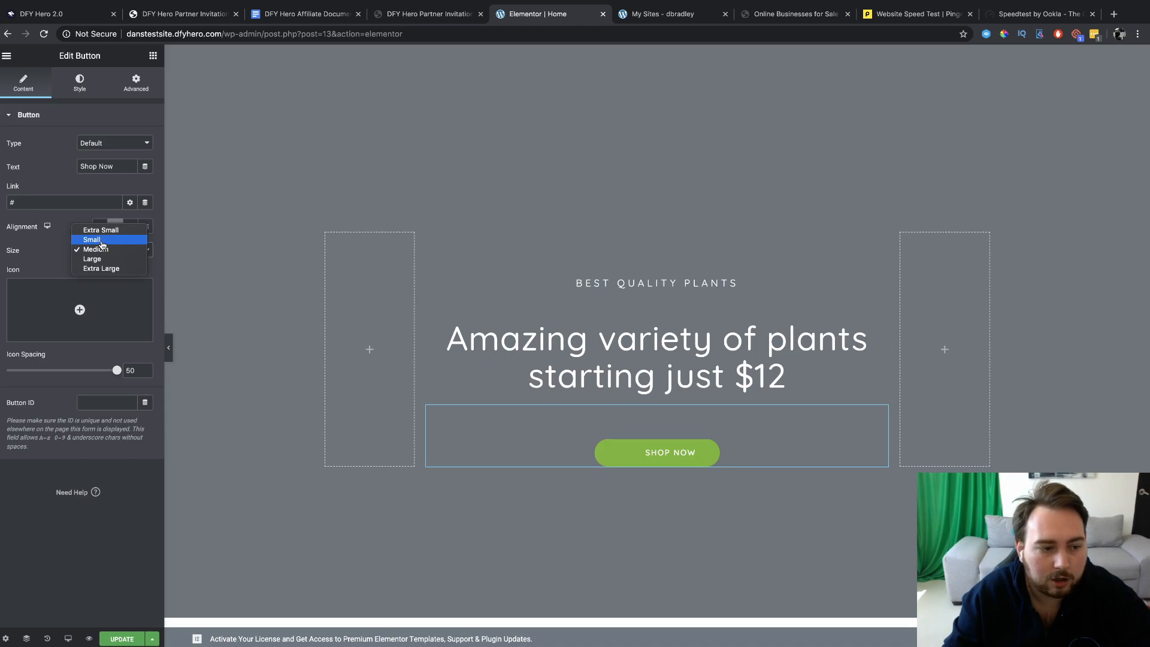
click(95, 240)
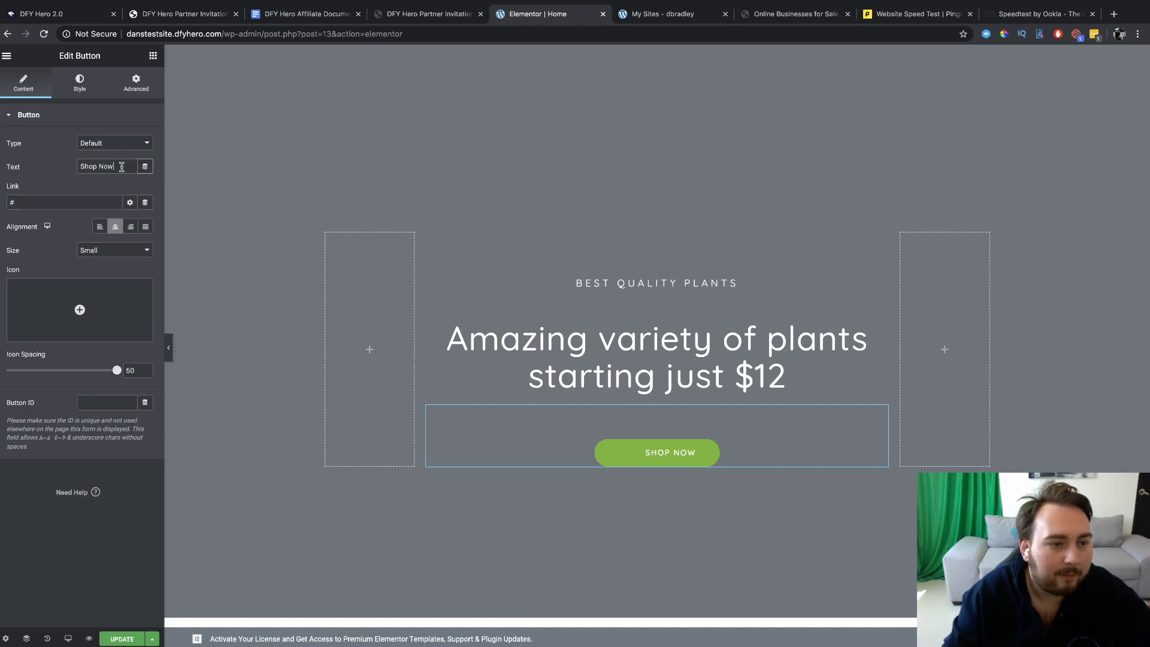
Step: Keep the hero button's type as Default and change its text to "Buy NOW"
click(138, 144)
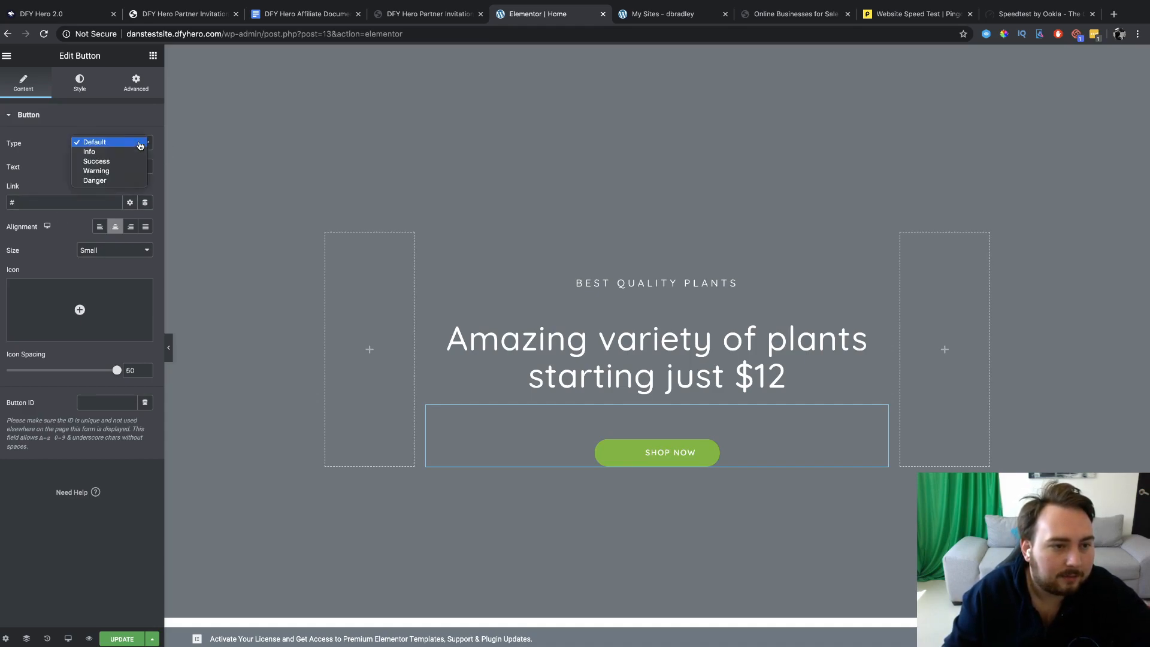
click(137, 142)
drag(124, 167, 1, 161)
text(Buy NOw)
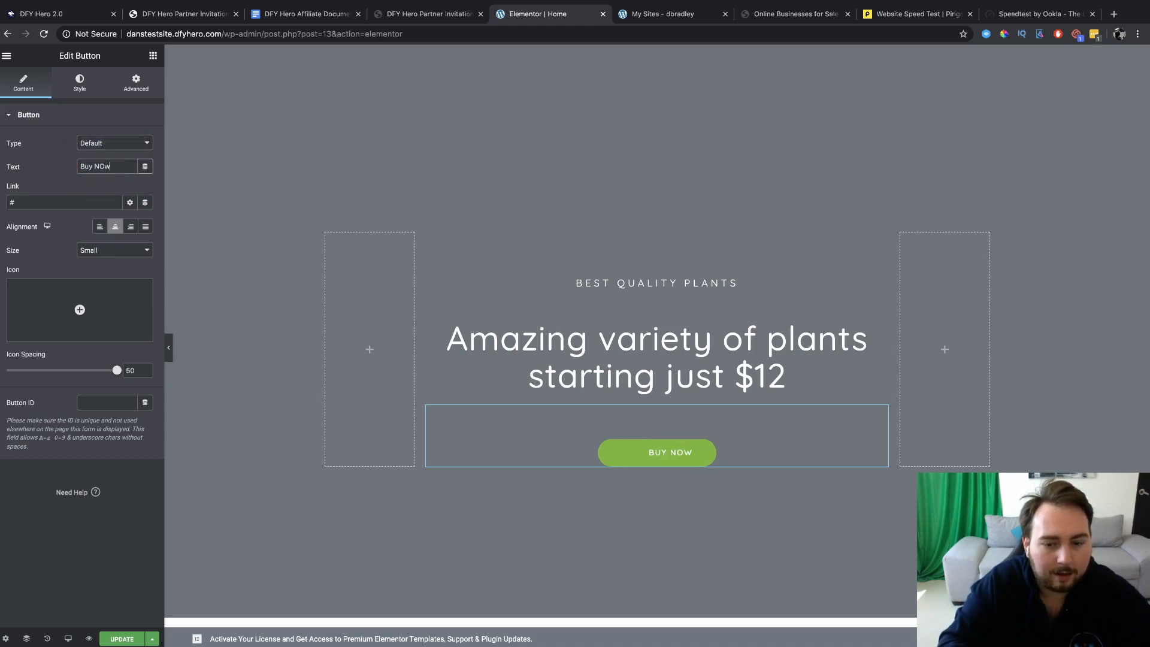
key(BackSpace)
text(W)
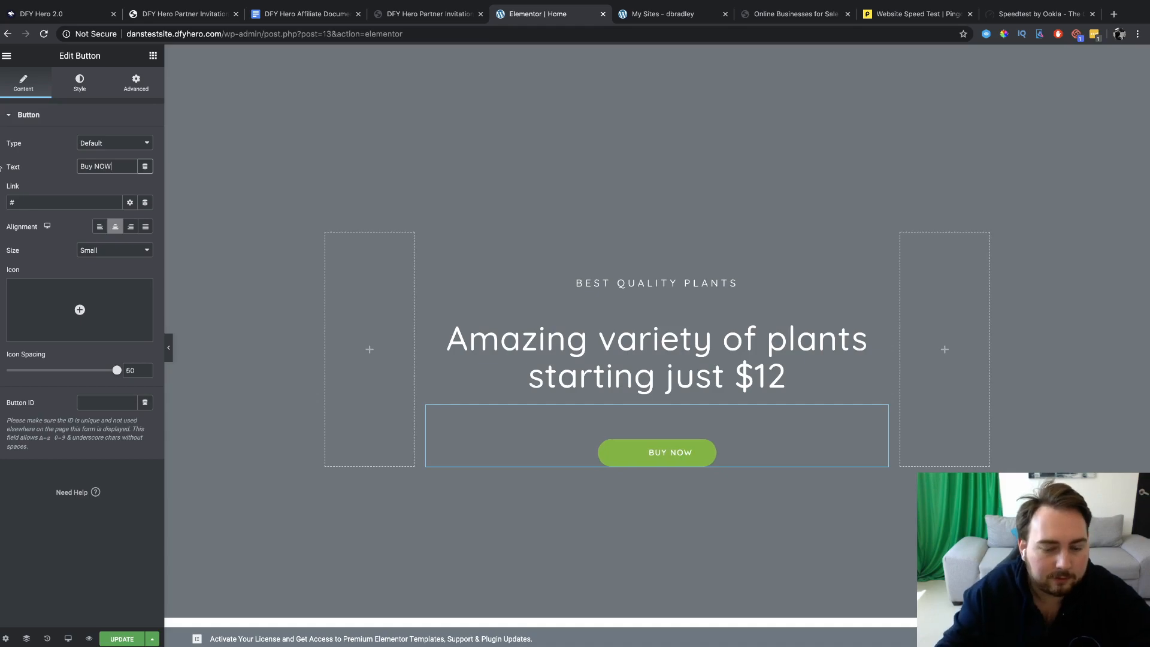
Step: Try the other alignments on the Buy NOW button, then justify it so it spans the full column width
click(100, 227)
click(115, 227)
click(145, 227)
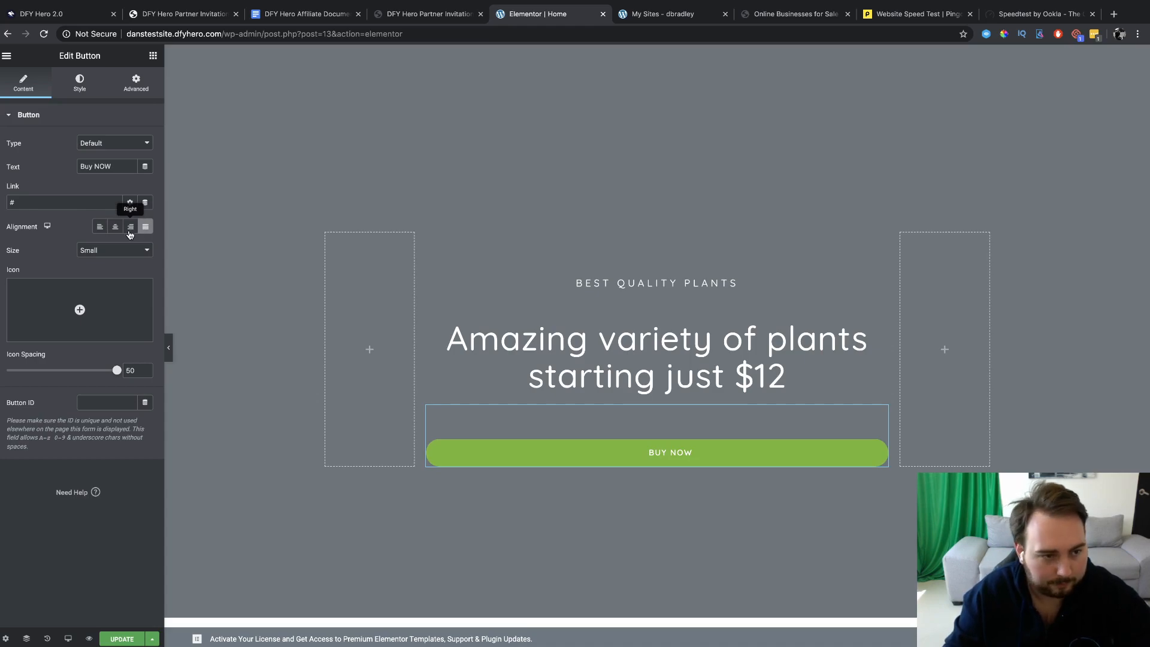
click(130, 231)
click(116, 230)
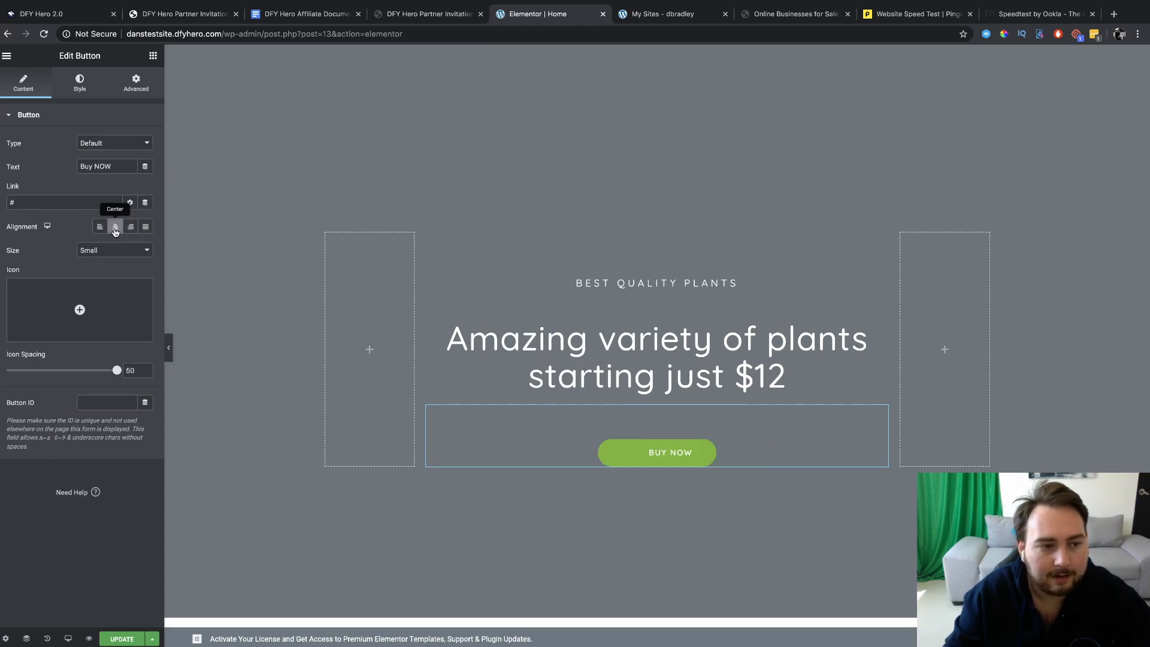
click(145, 227)
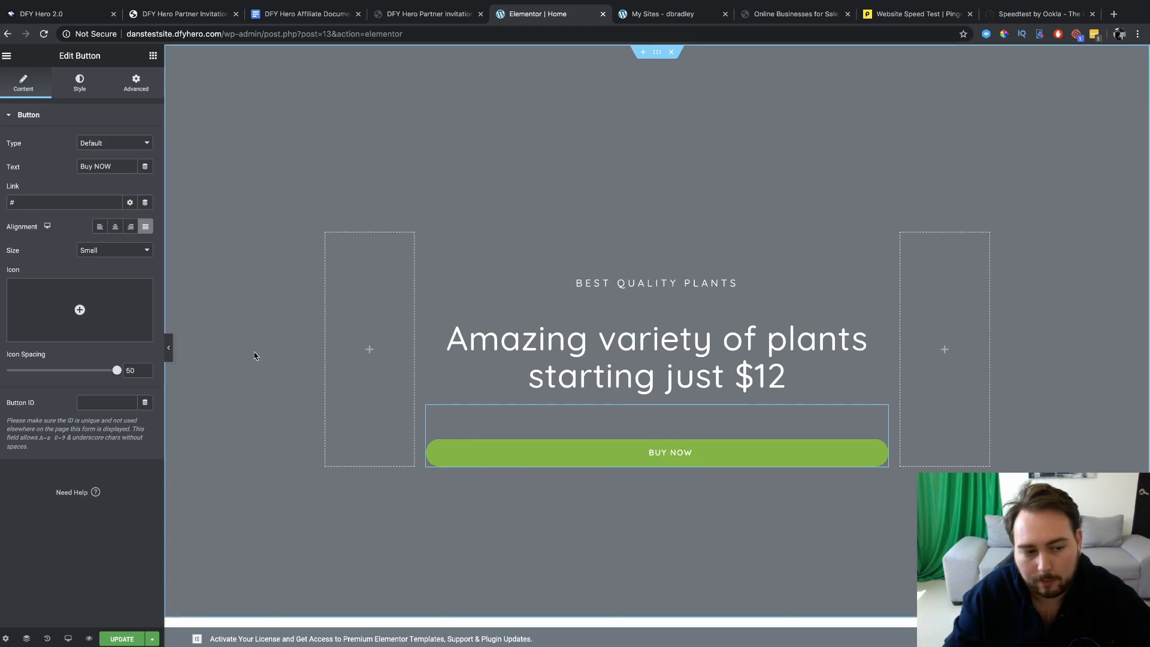
mouse_move(118, 374)
mouse_down()
mouse_move(9, 374)
mouse_move(121, 374)
mouse_up()
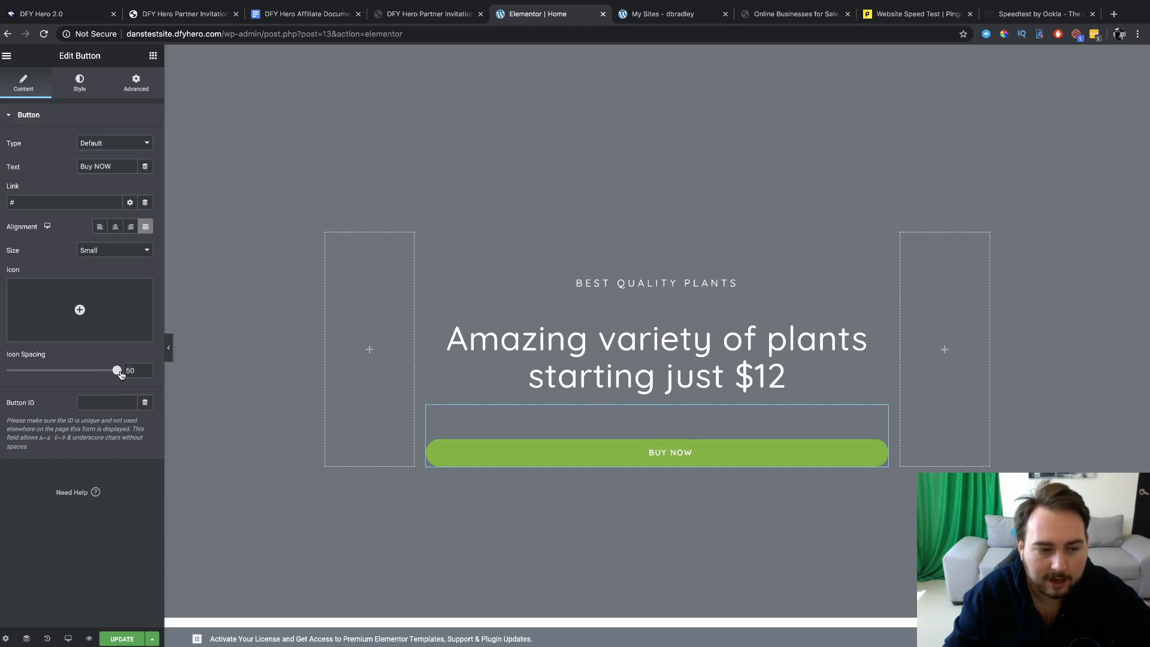
mouse_move(83, 302)
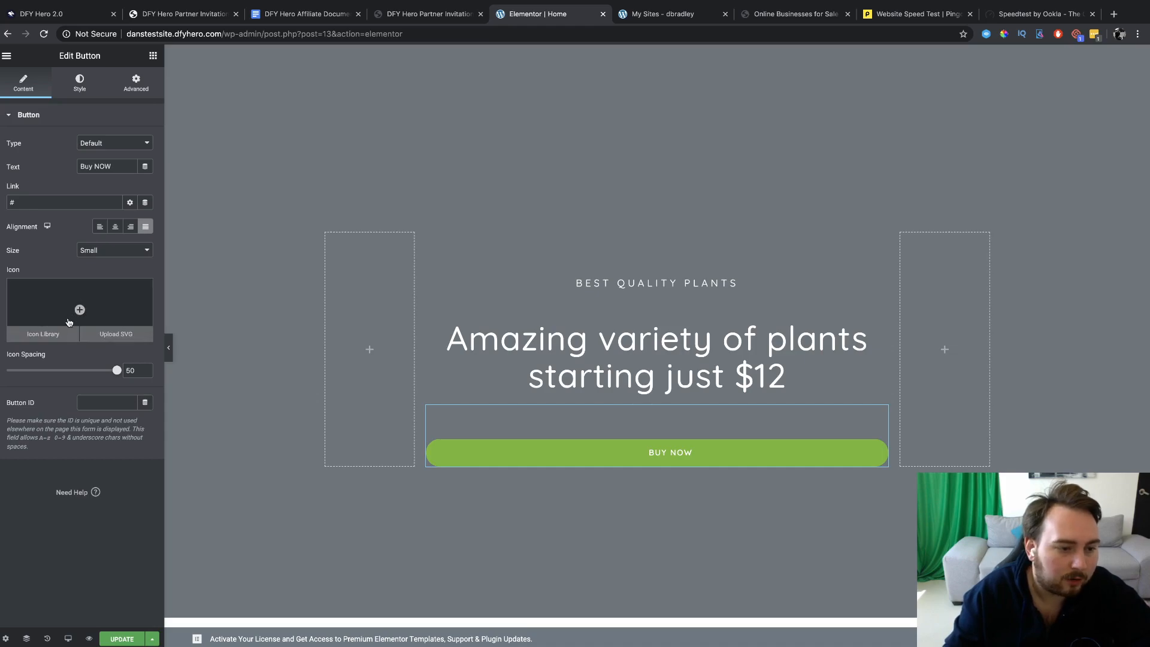
Step: Change the Buy NOW button's normal background color to blue (#313CC3)
click(87, 90)
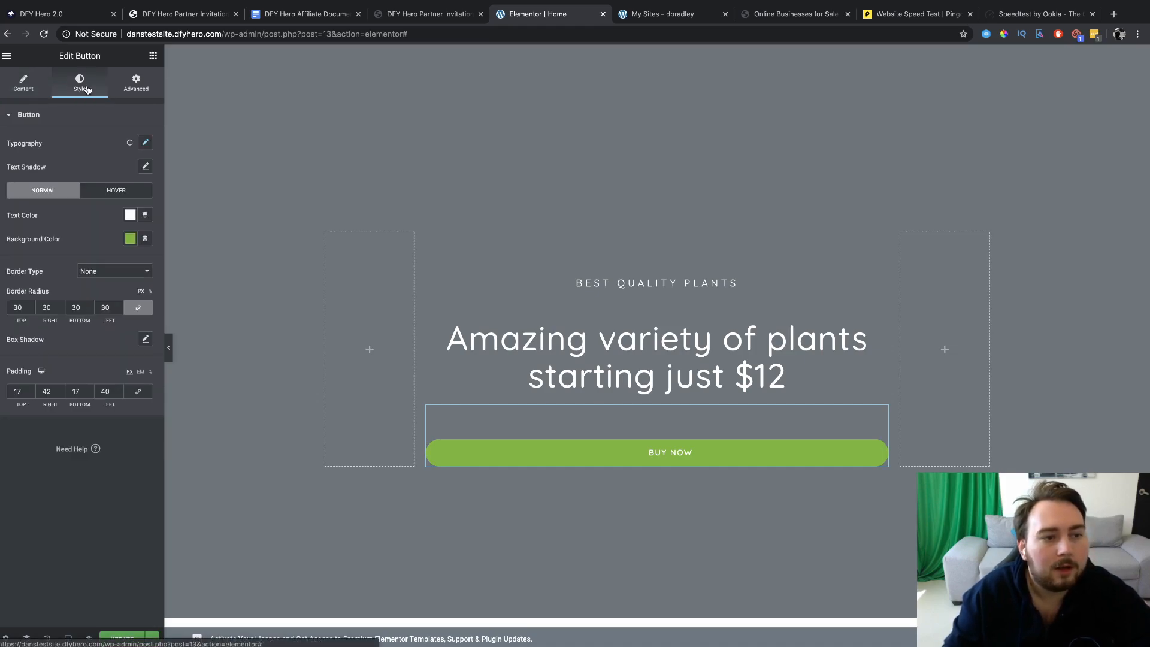
click(131, 239)
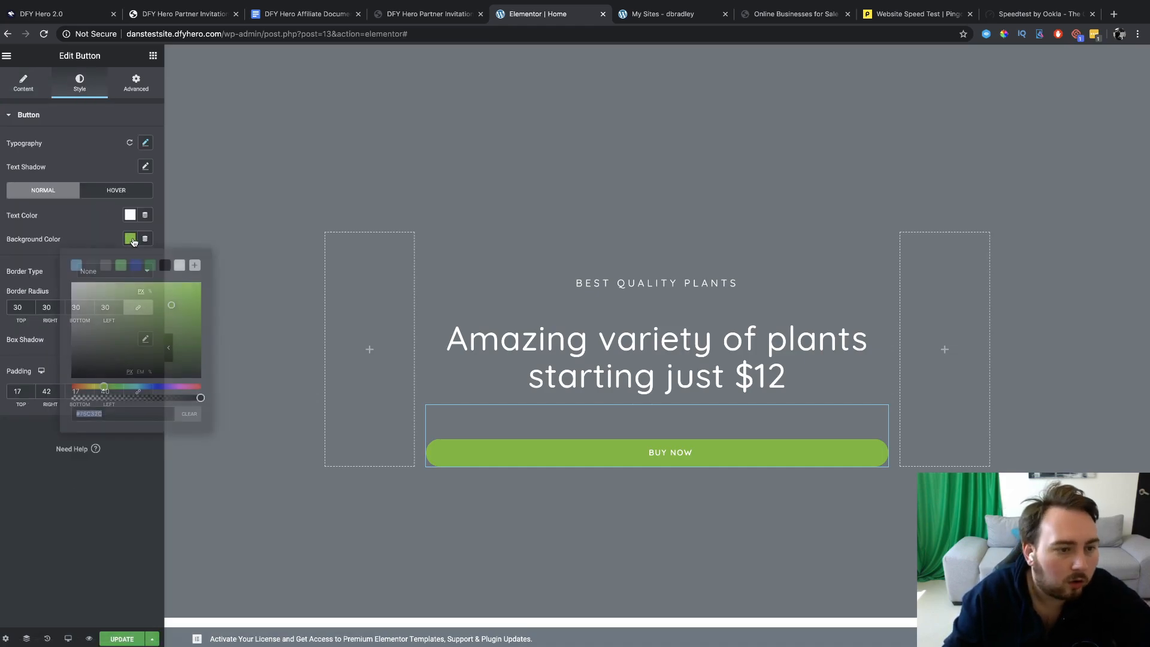
click(158, 386)
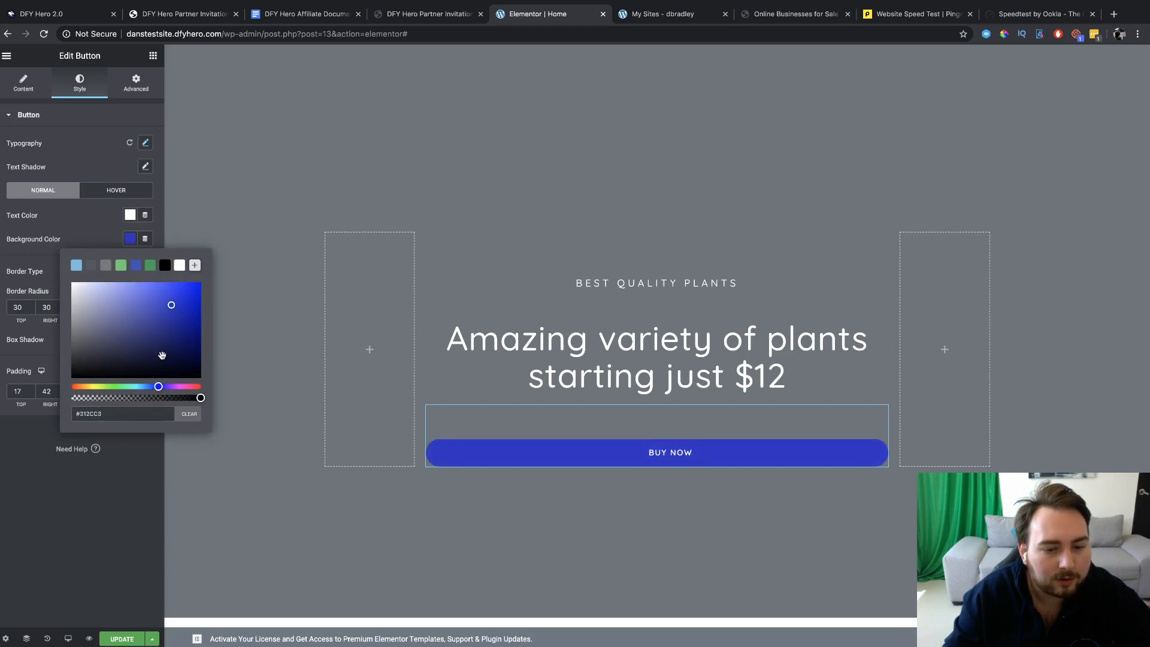
click(159, 206)
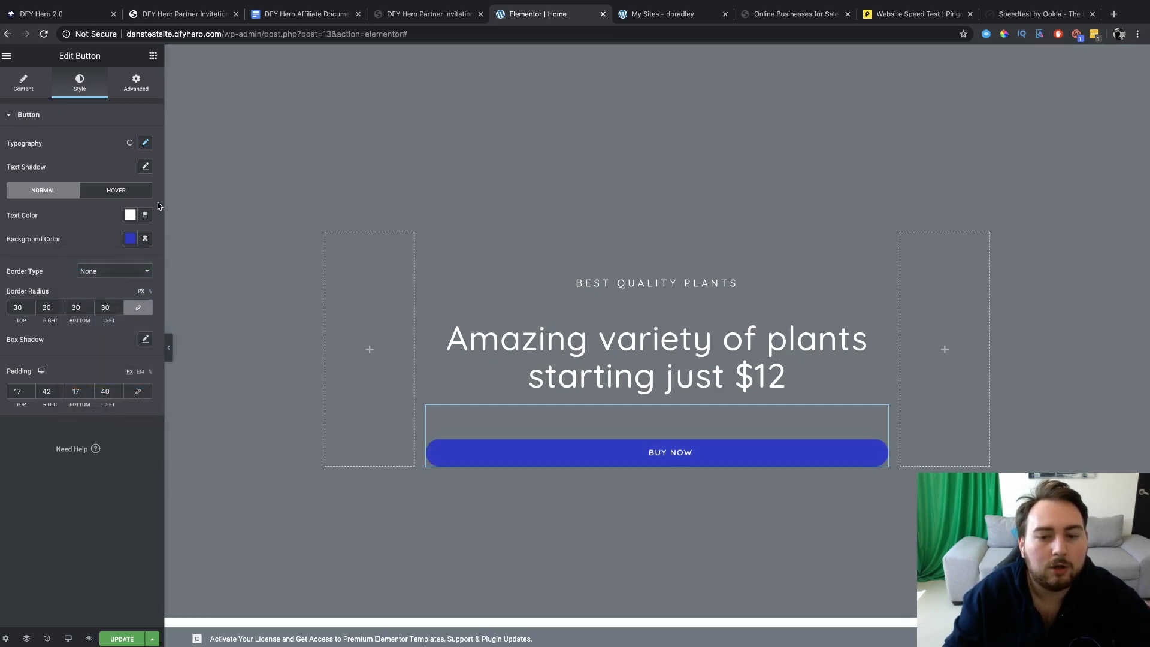
Step: Compare the Buy NOW button's Normal and Hover style settings and check the hover effect on the page
click(117, 191)
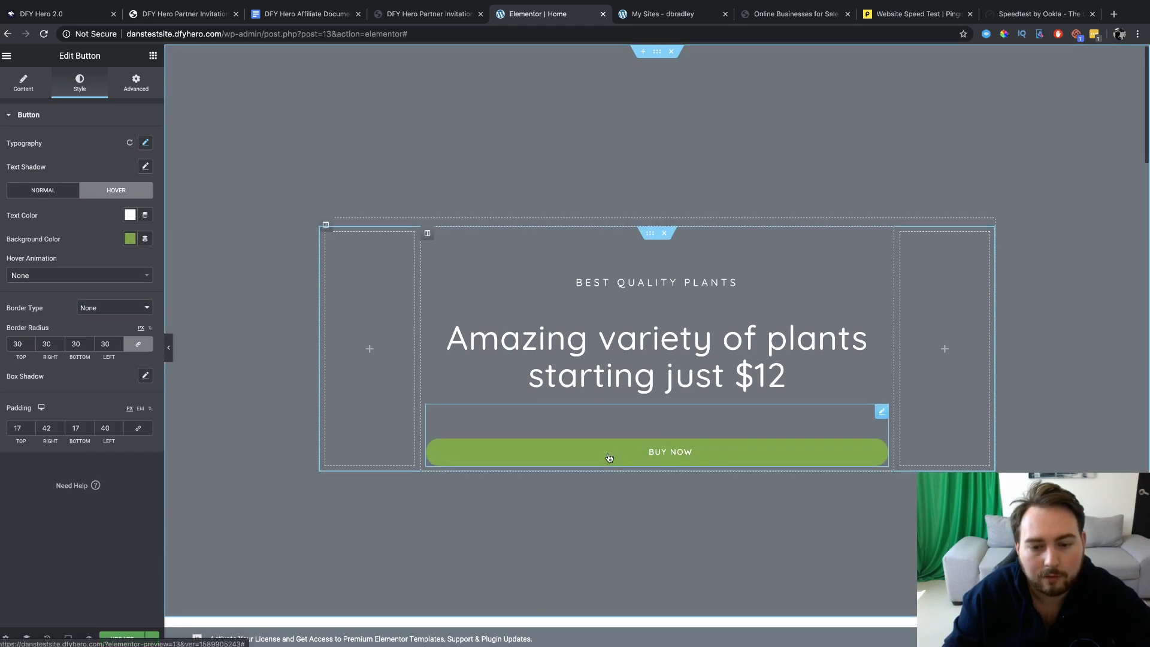
click(54, 195)
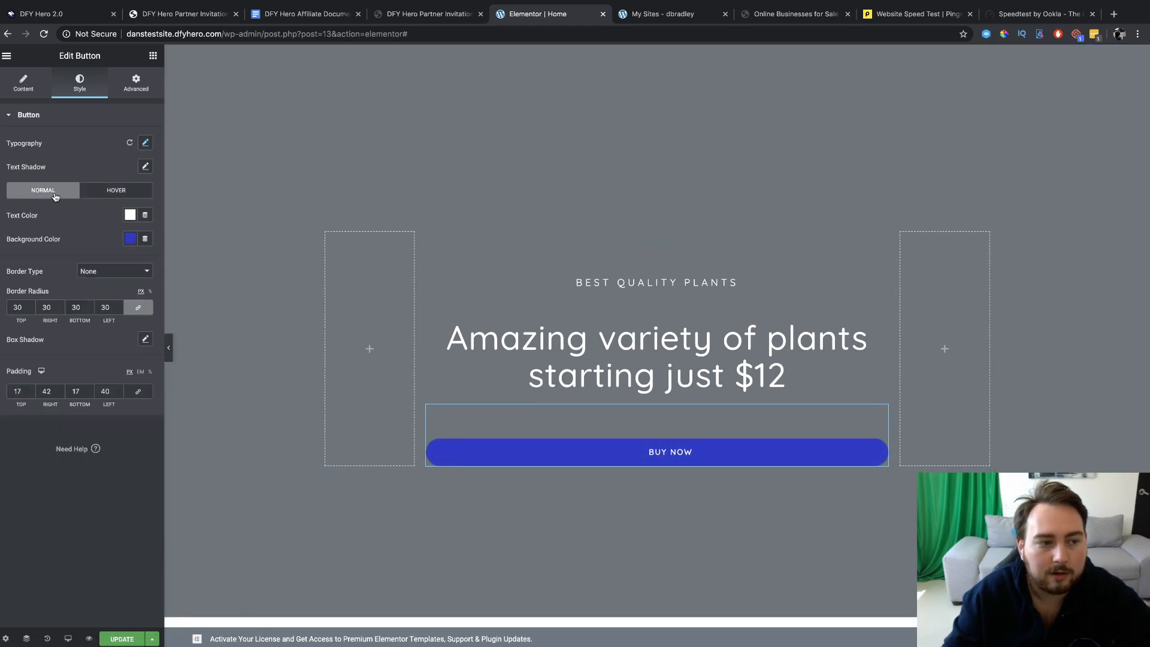
click(102, 190)
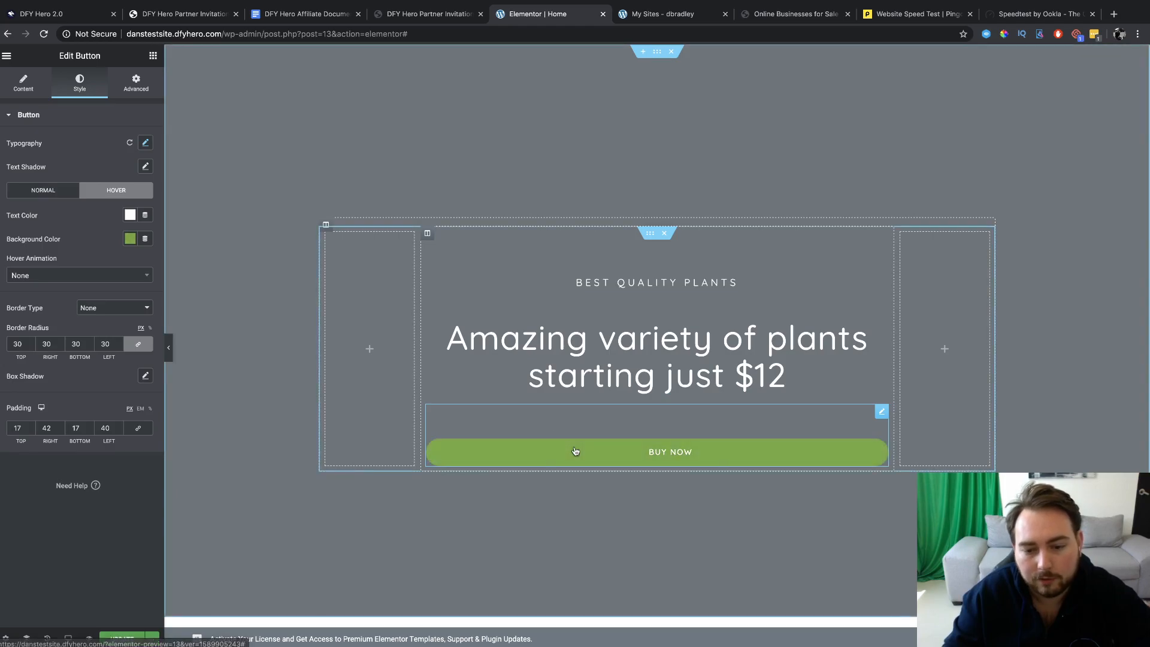